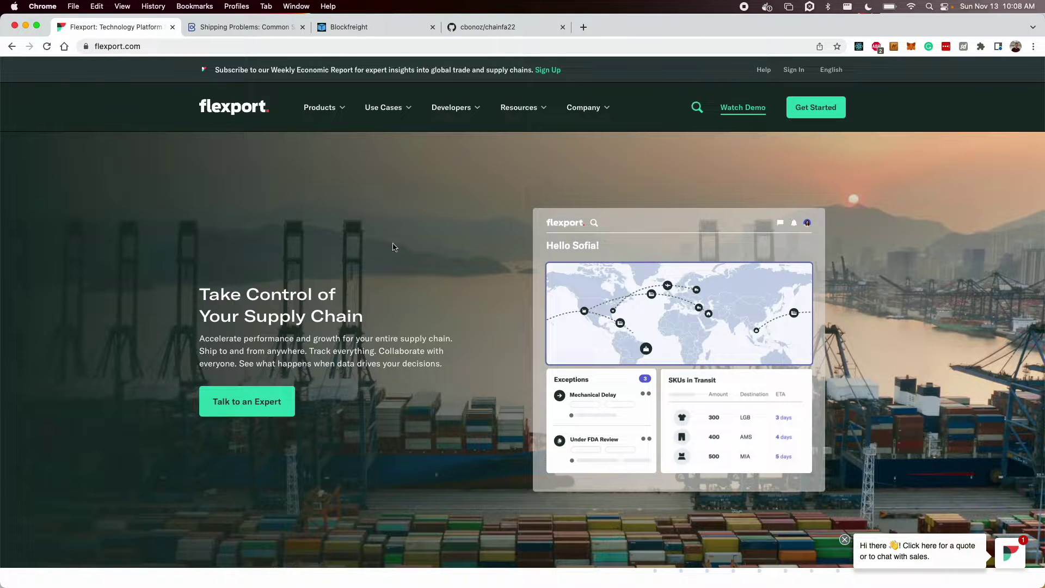
Read the Cargo Shipping Problems section in BlueCart, then switch to the Blockfreight tab.
scroll(399, 250, "down", 5)
scroll(401, 251, "down", 3)
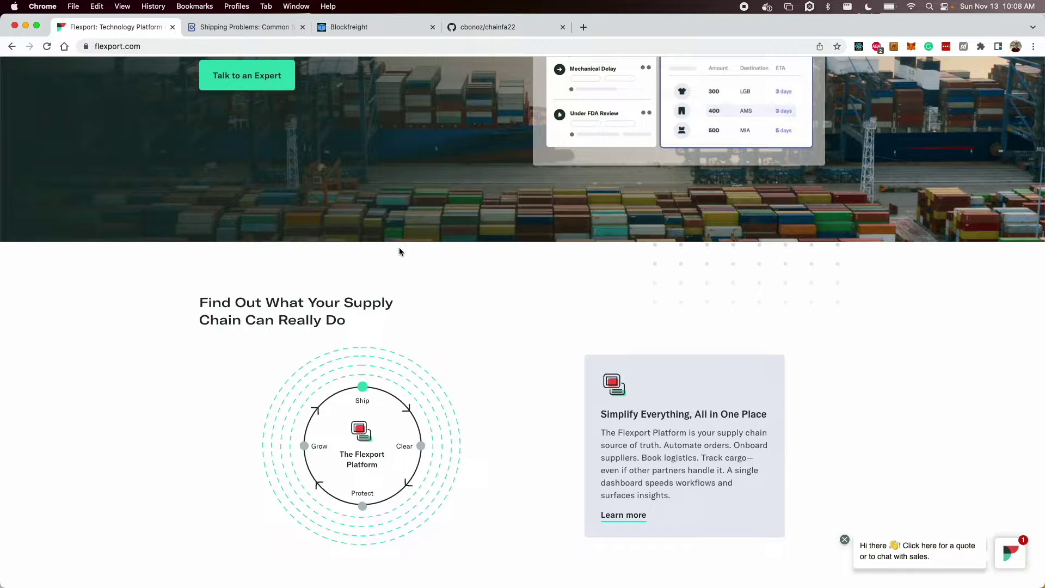
scroll(400, 251, "up", 3)
scroll(401, 251, "up", 5)
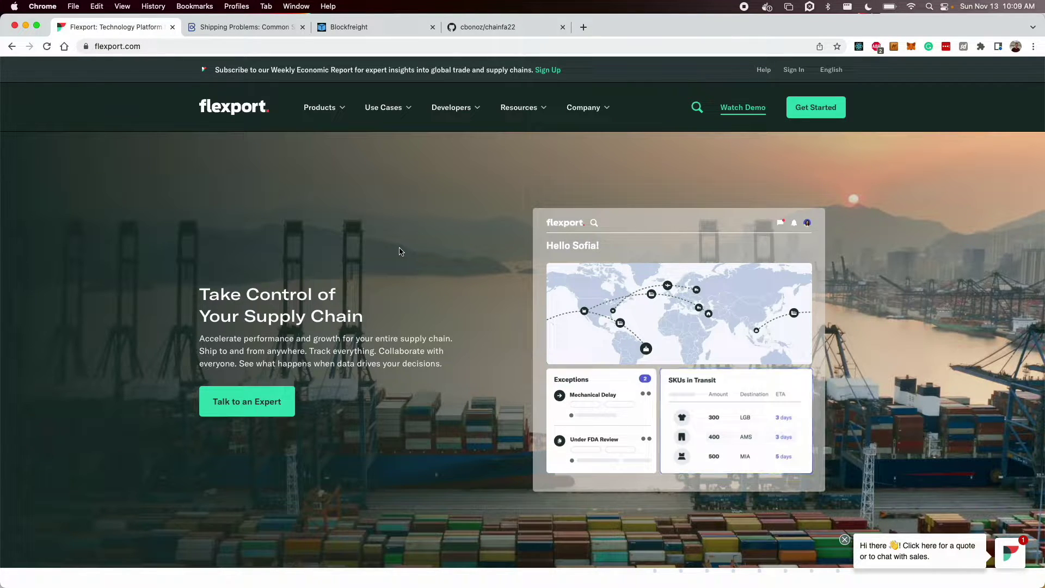
left_click(252, 28)
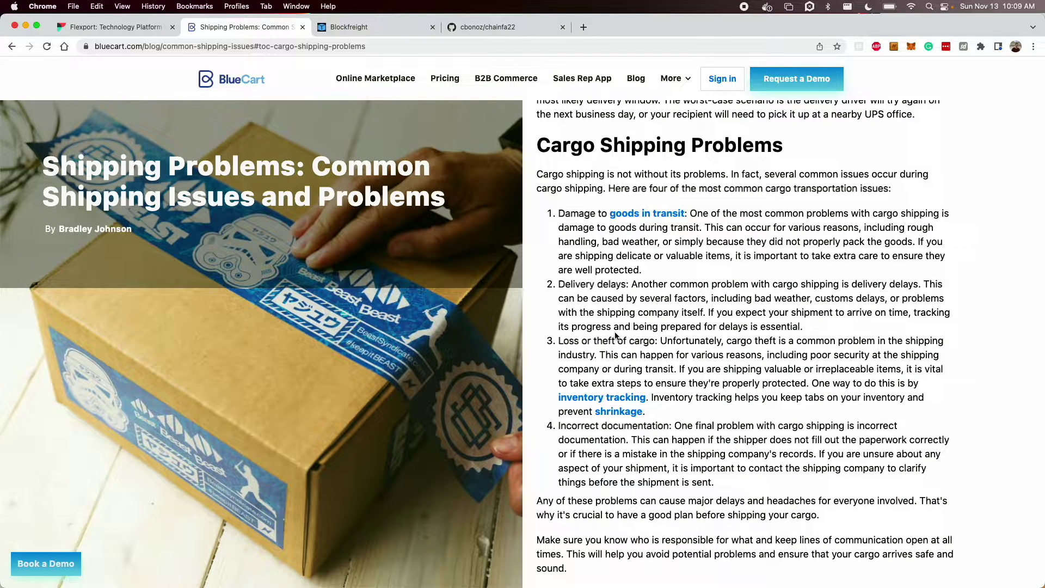
scroll(615, 336, "down", 1)
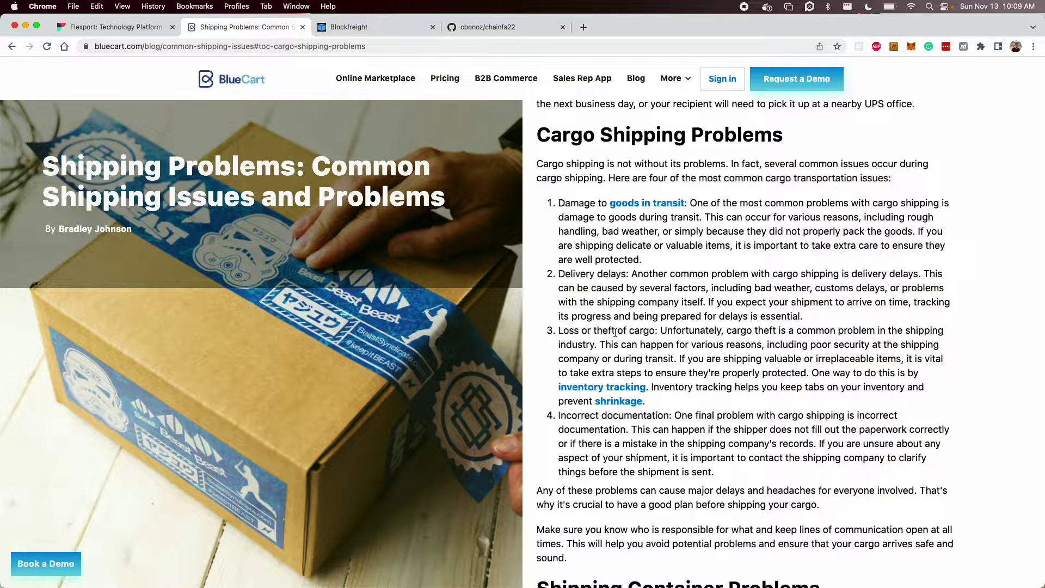
scroll(615, 332, "up", 5)
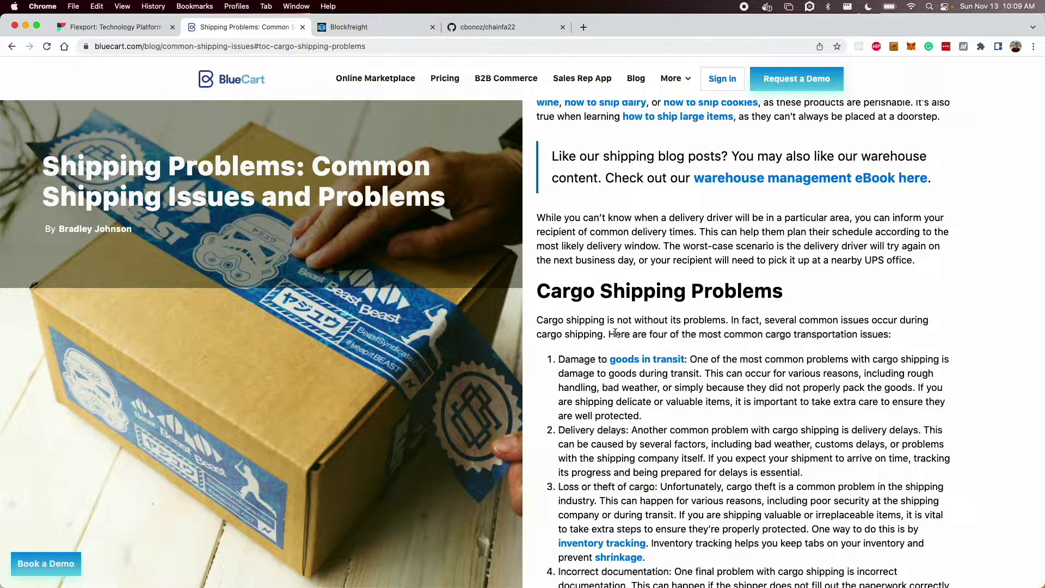
key("ctrl+Tab")
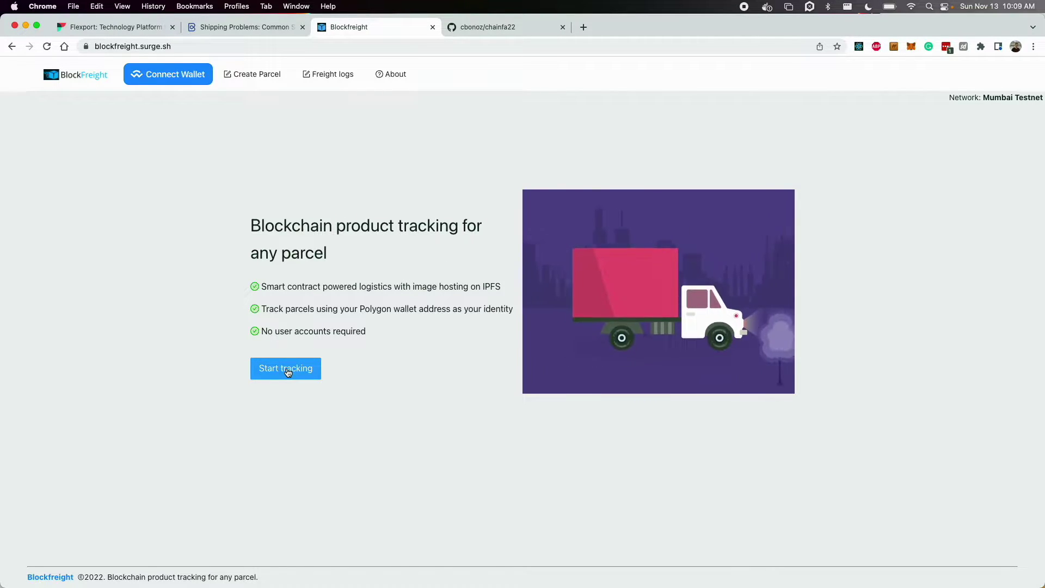
Connect the MetaMask wallet to Blockfreight and bring up the Create new freight request form.
left_click(169, 76)
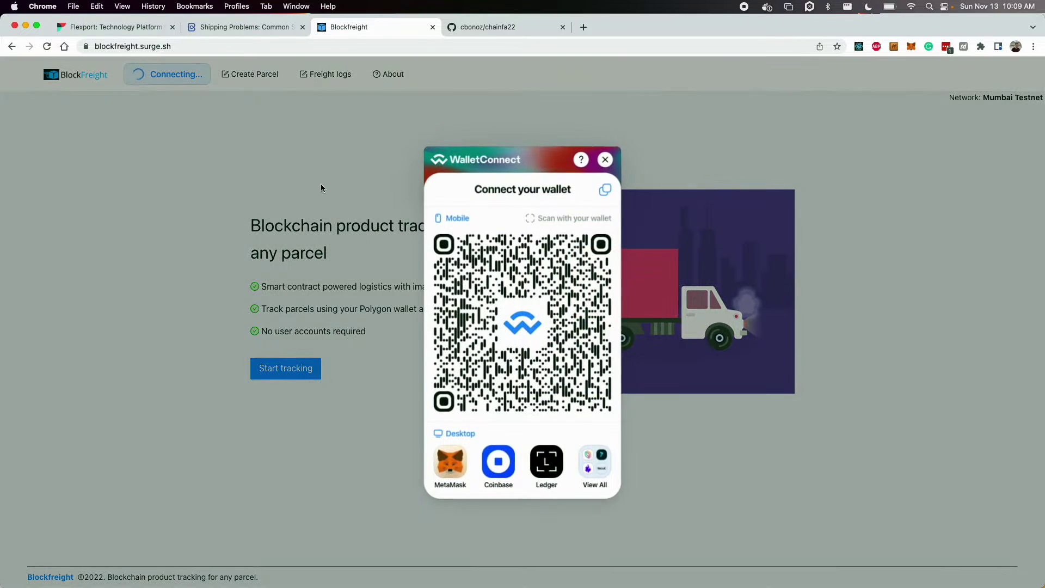
left_click(450, 461)
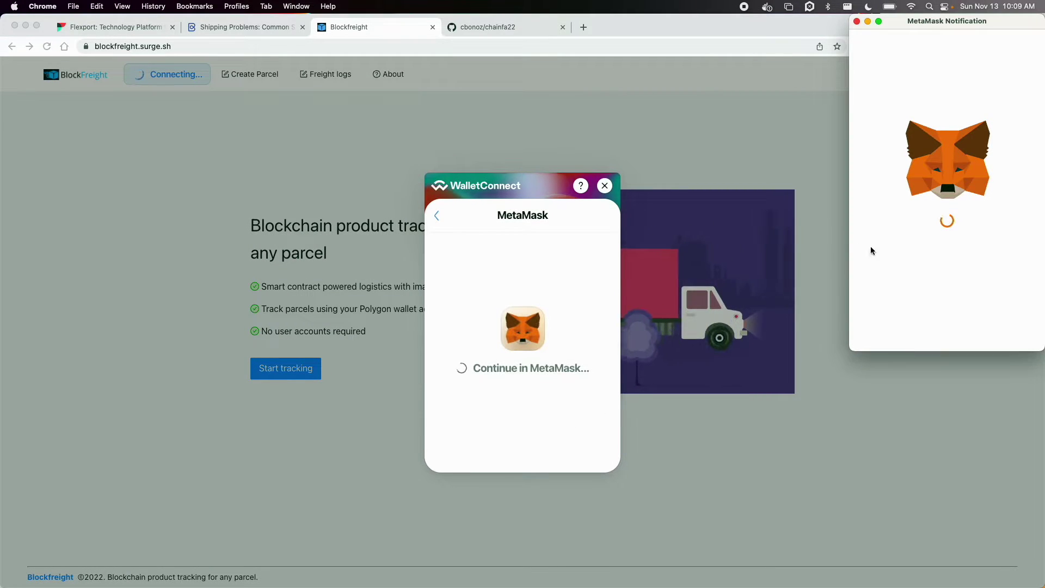
left_click(993, 332)
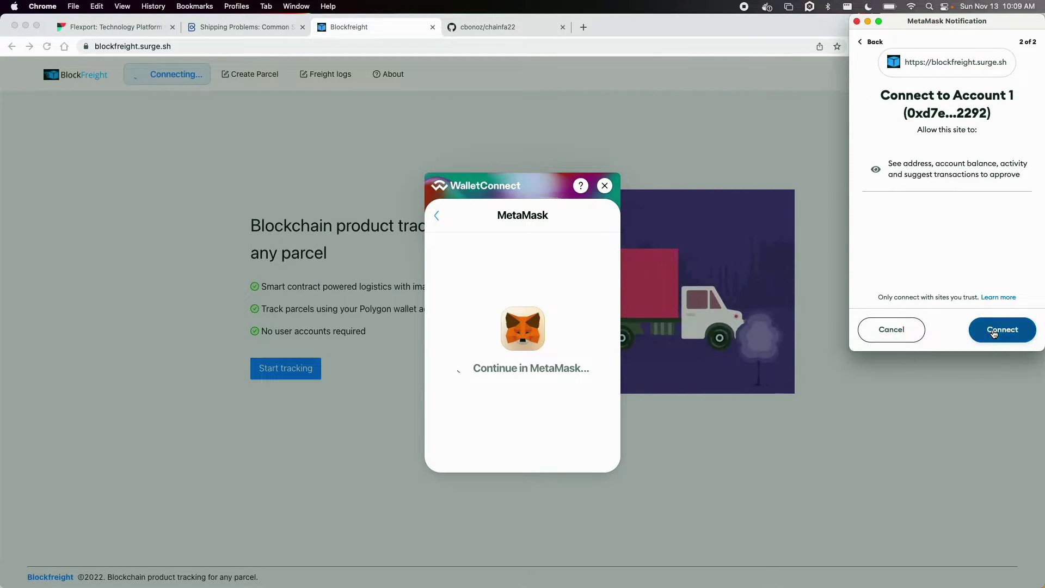
left_click(1002, 329)
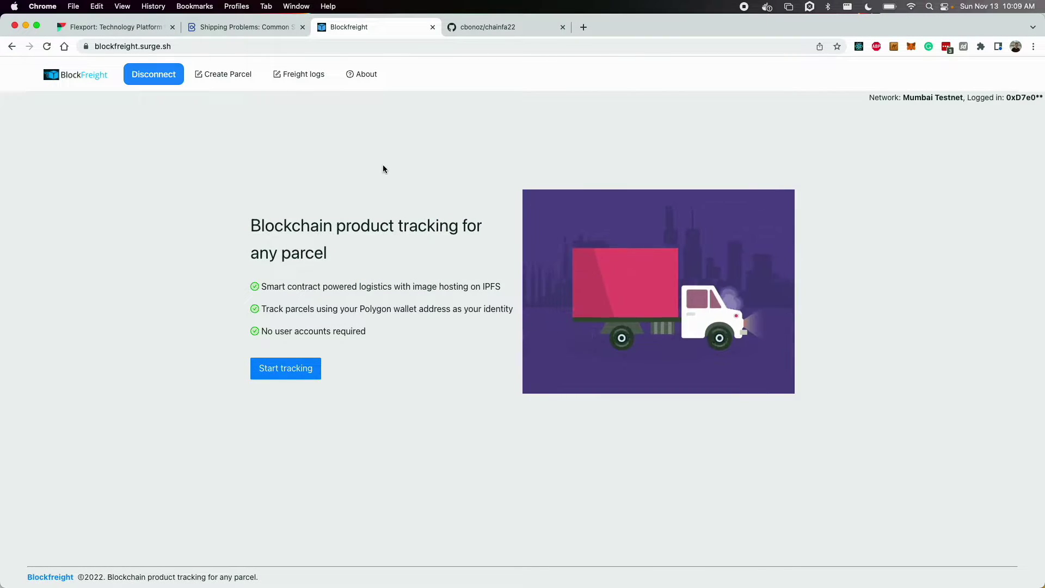
left_click(286, 372)
left_click(349, 202)
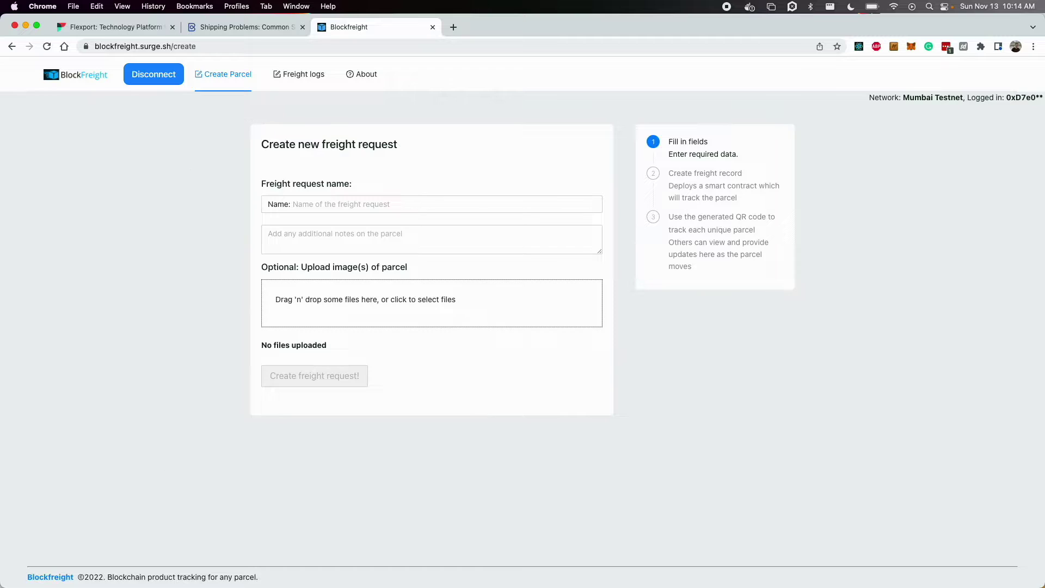
Name the freight request 'Test package' with the note 'Tracking code'.
left_click(329, 204)
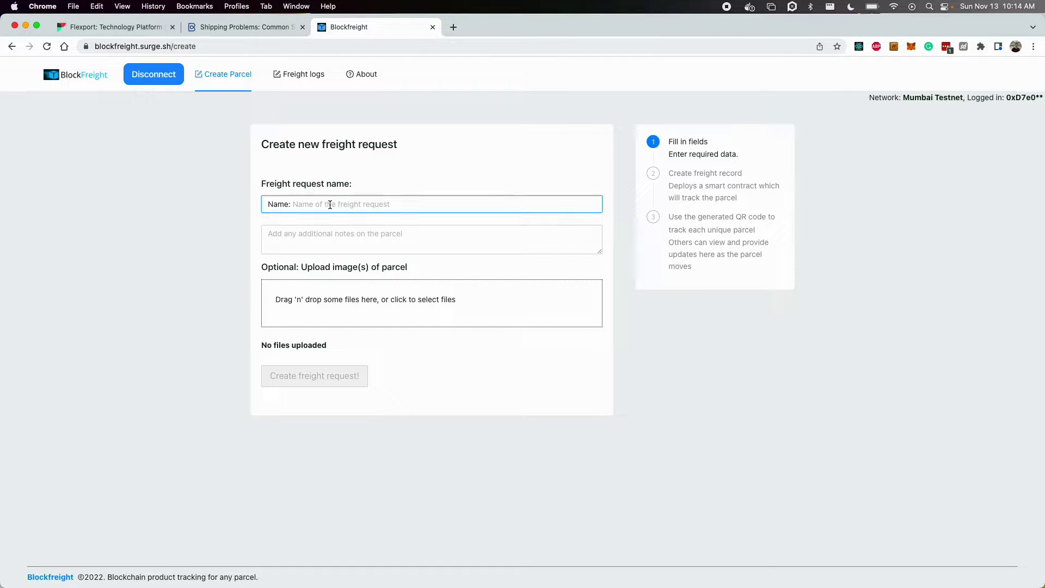
type("Test package")
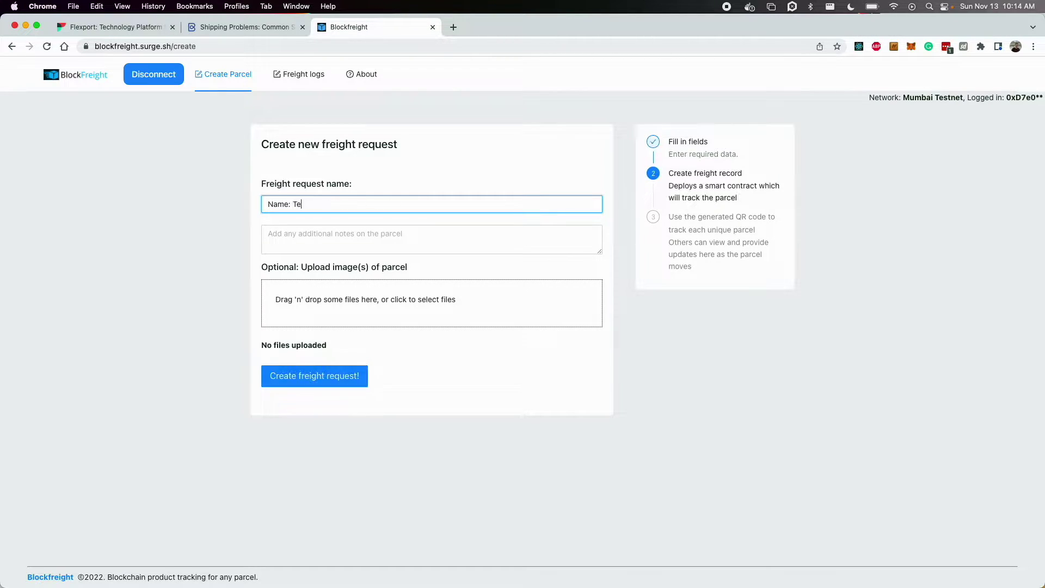
left_click(314, 231)
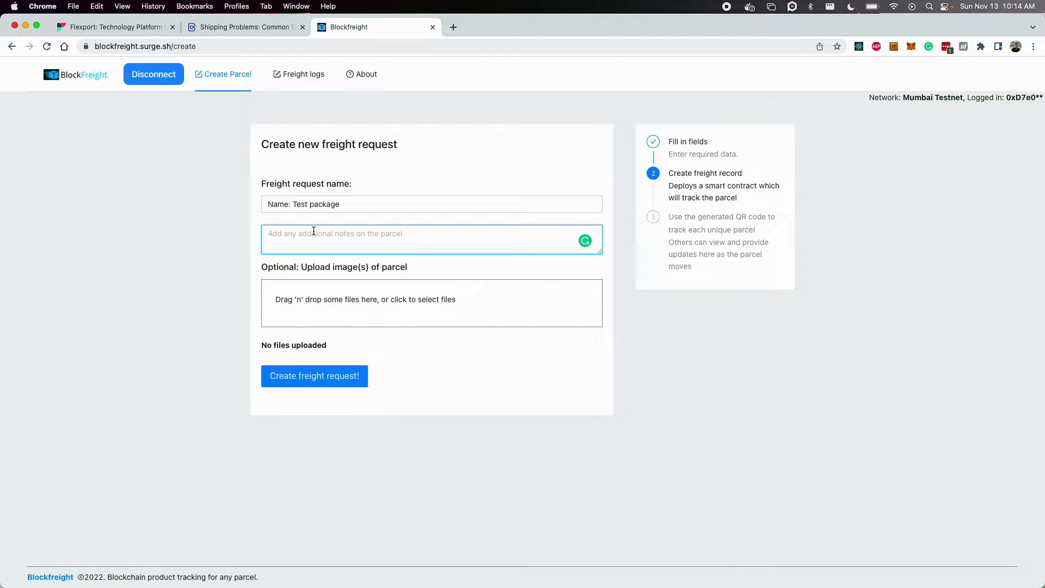
type("Tracking code: 1234")
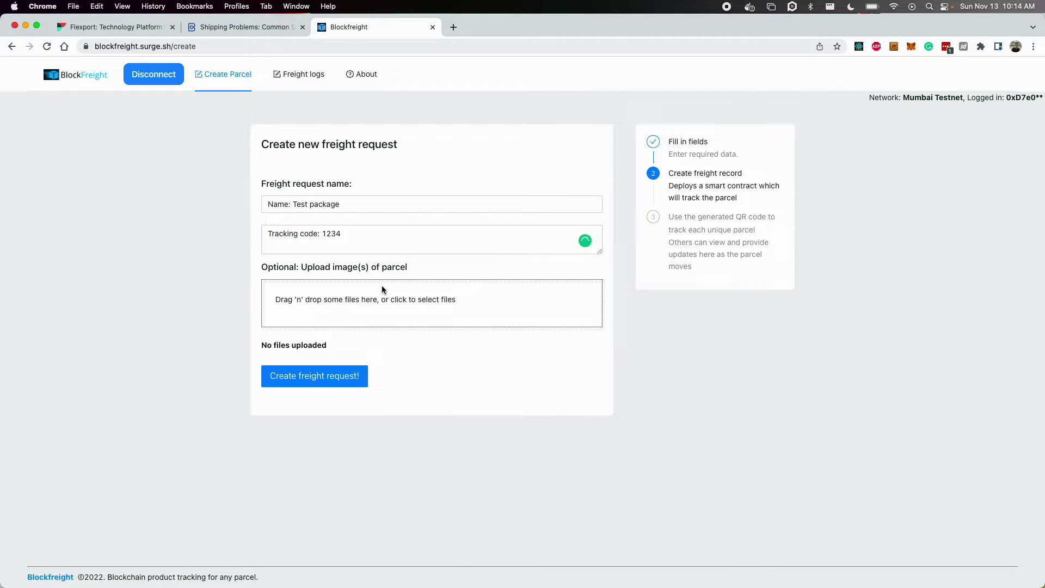
Attach the box.jpeg photo and submit the freight request.
left_click(383, 285)
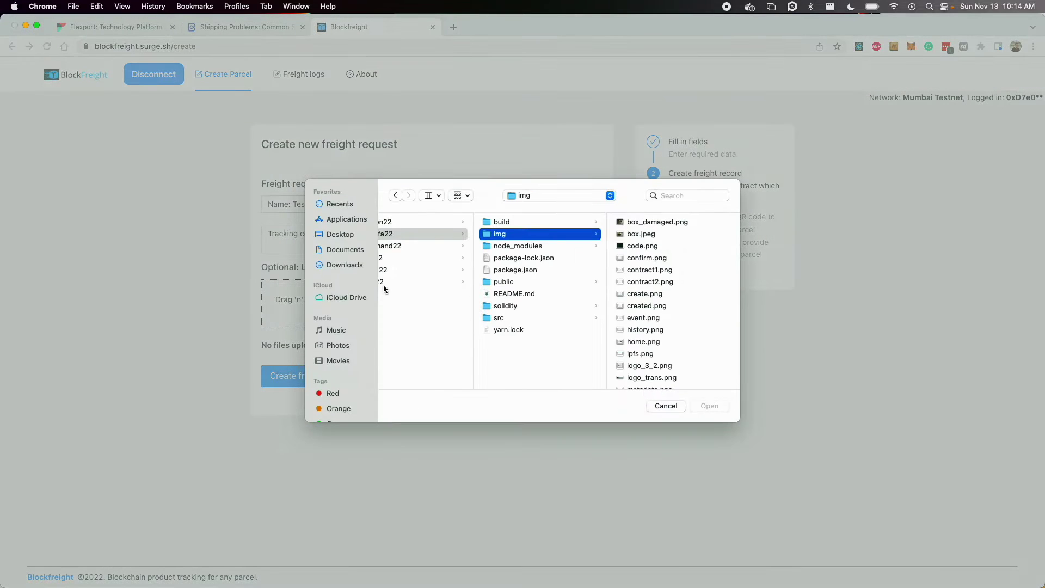
left_click(641, 234)
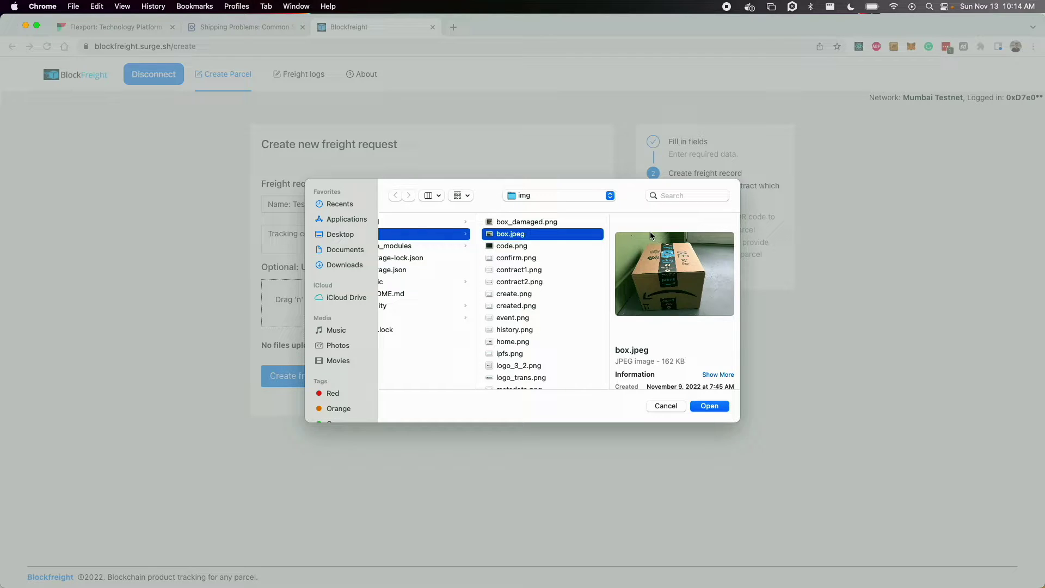
key("Return")
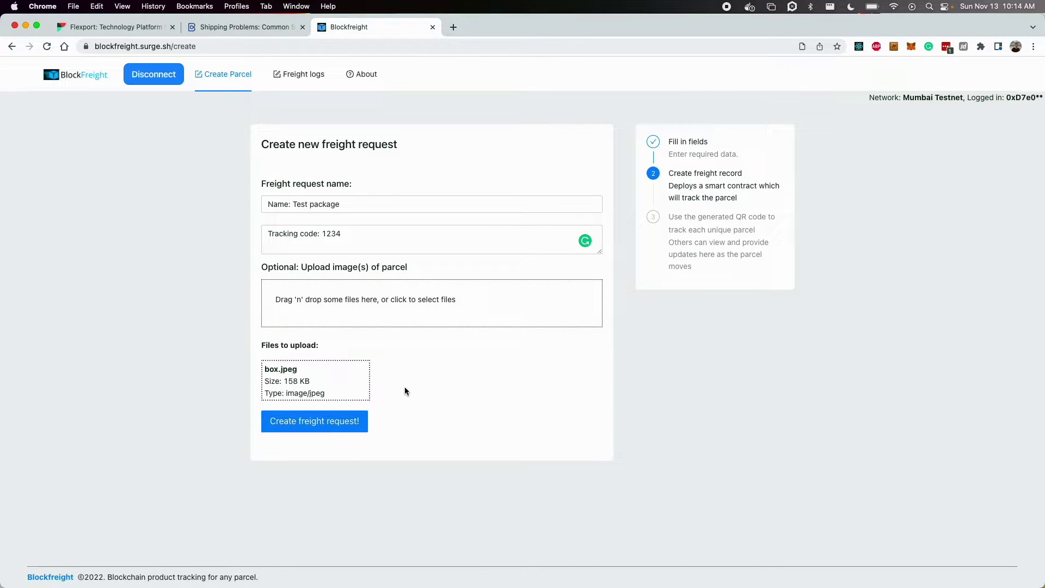
left_click(277, 421)
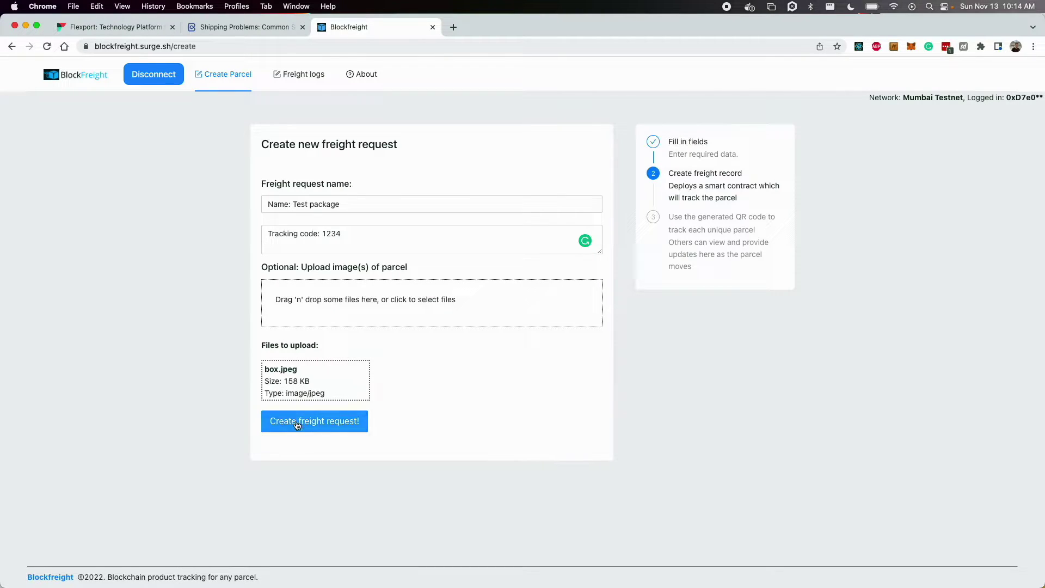
left_click(297, 424)
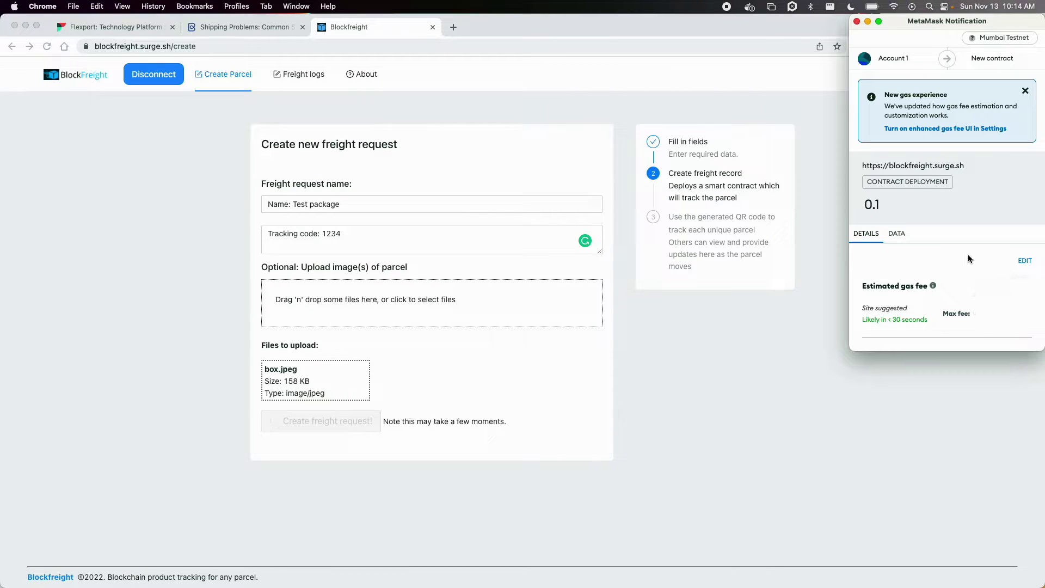
Confirm the 0.1 MATIC contract deployment in the MetaMask notification.
scroll(886, 220, "down", 2)
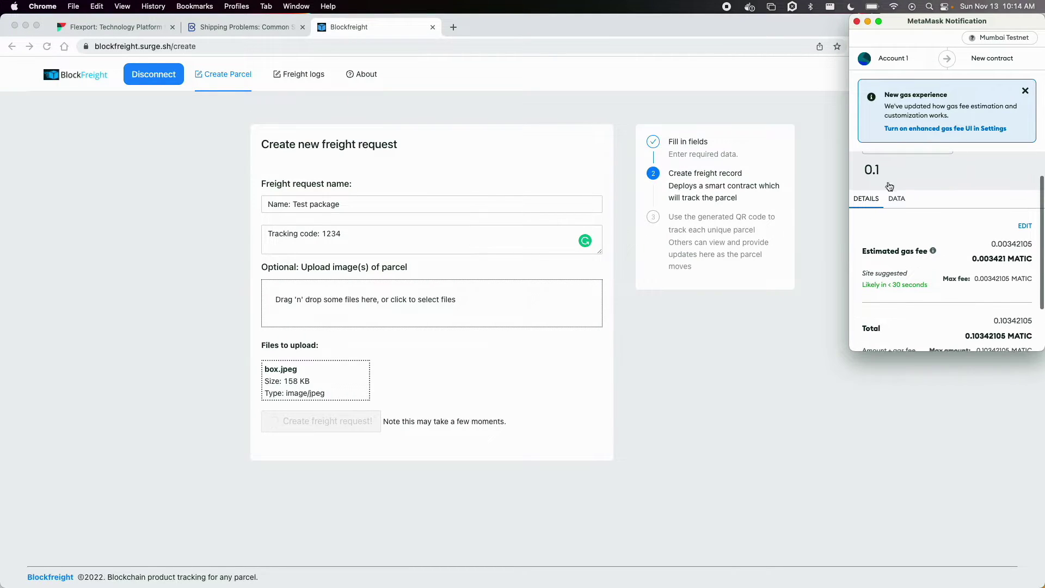
scroll(886, 198, "down", 2)
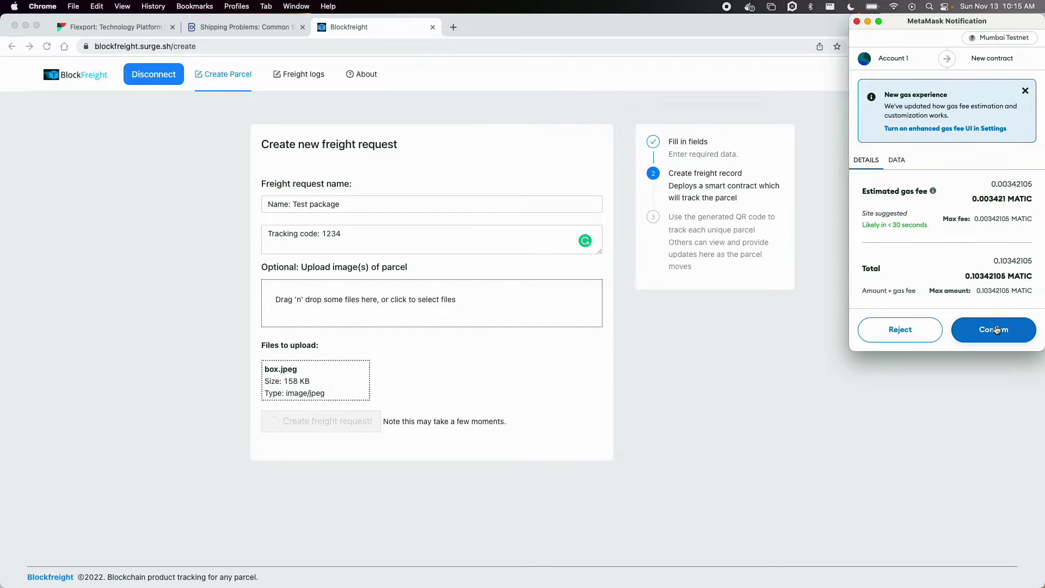
left_click(996, 330)
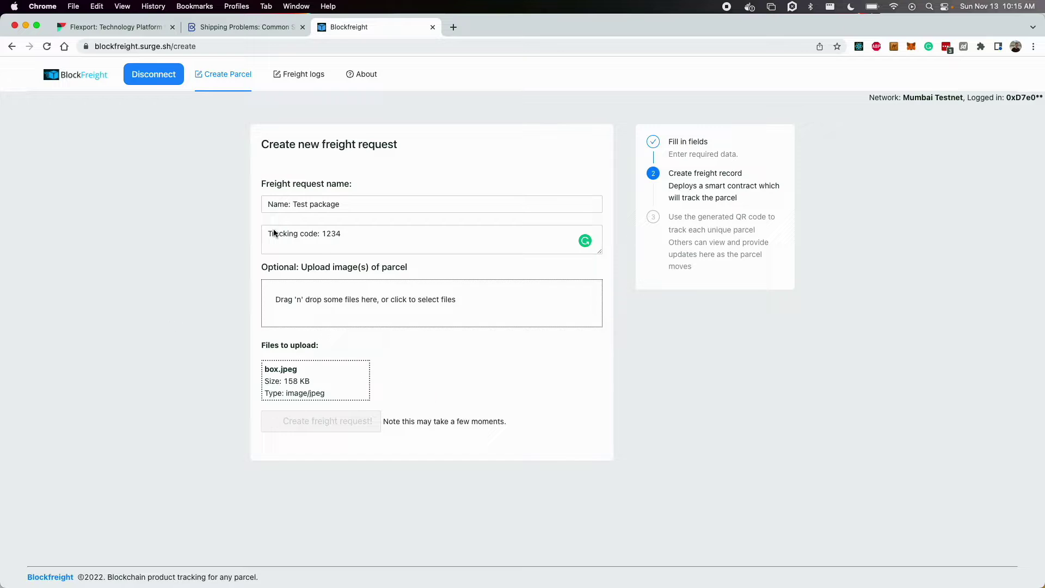
scroll(334, 370, "down", 2)
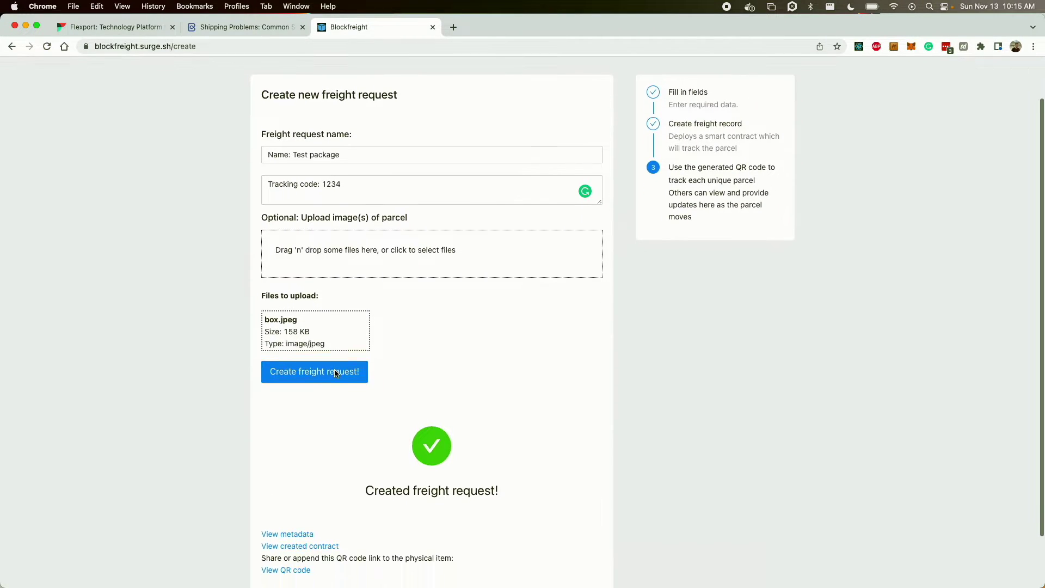
scroll(334, 372, "down", 2)
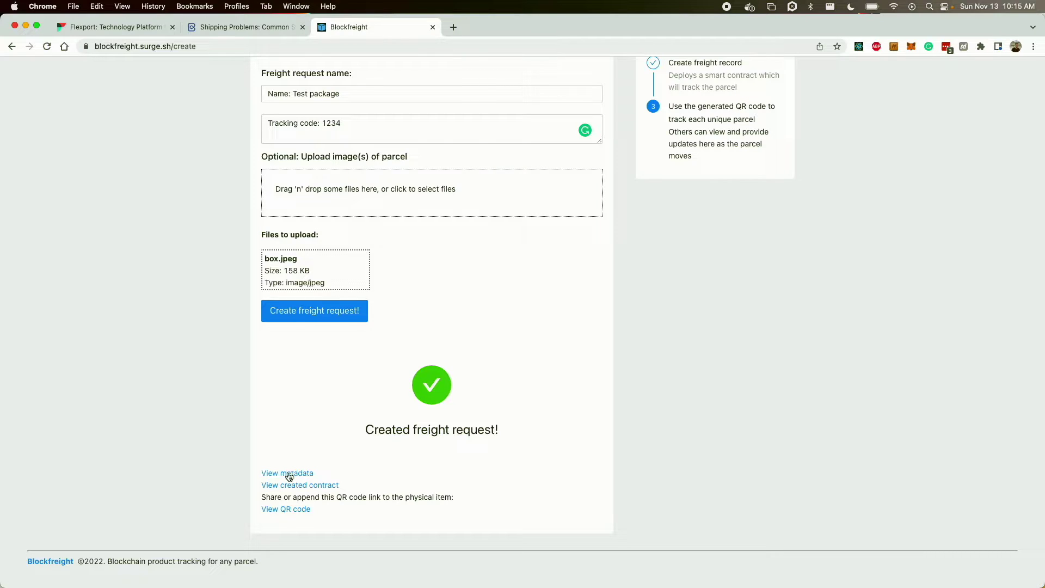
Open the parcel's metadata, Polygonscan contract and QR code pages, ending on the QR code.
left_click(289, 474, "super")
left_click(289, 485, "super")
left_click(288, 510, "super")
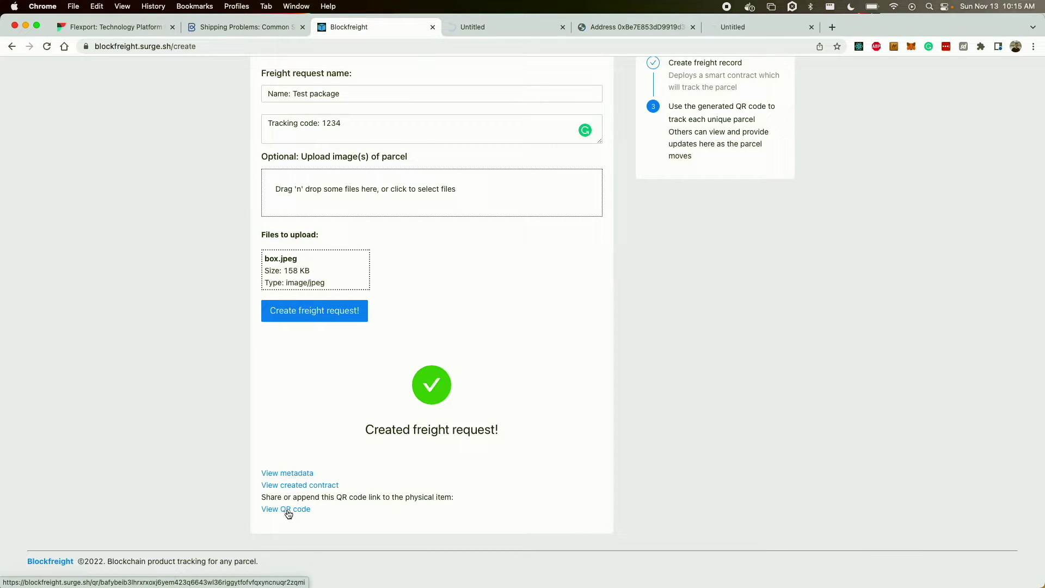
left_click(619, 29)
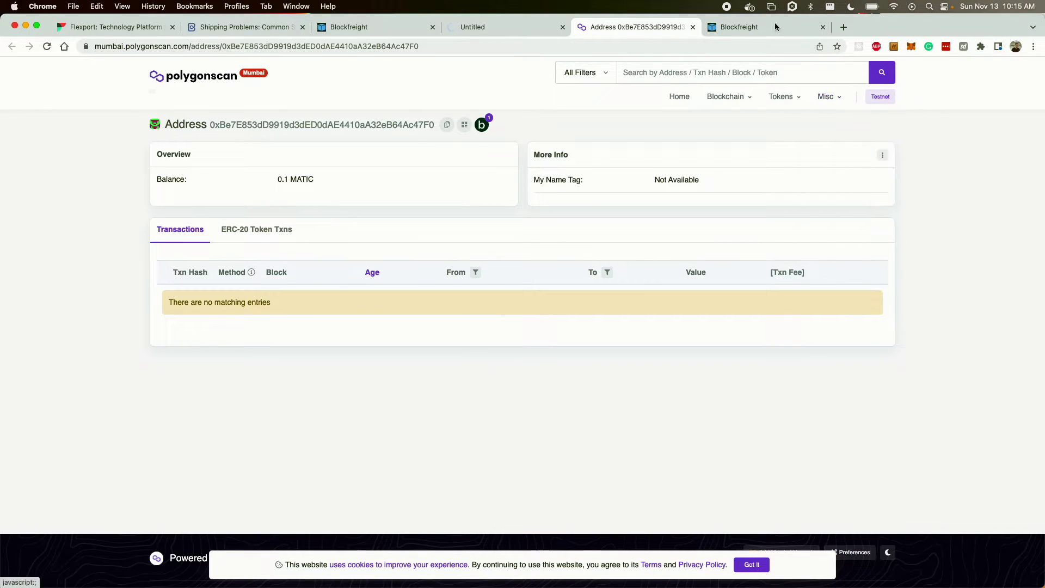
left_click(739, 27)
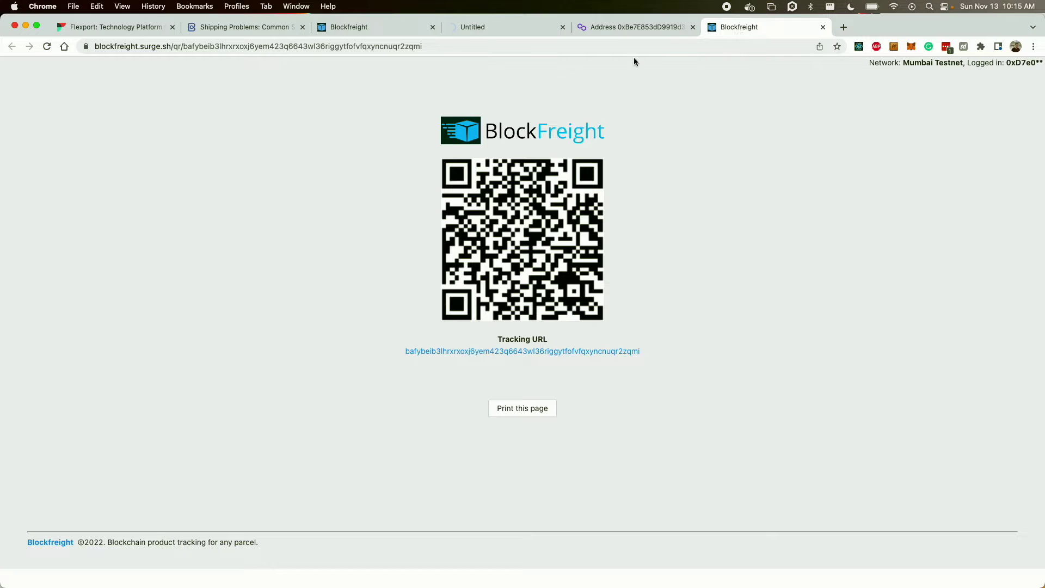
Start printing the QR code page, then cancel the print preview.
left_click(536, 411)
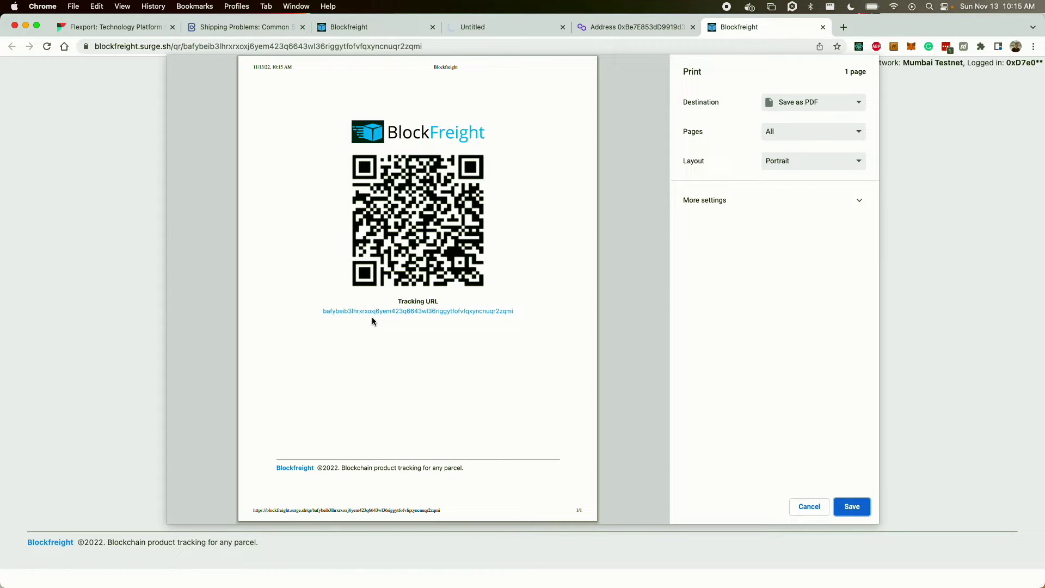
key("Escape")
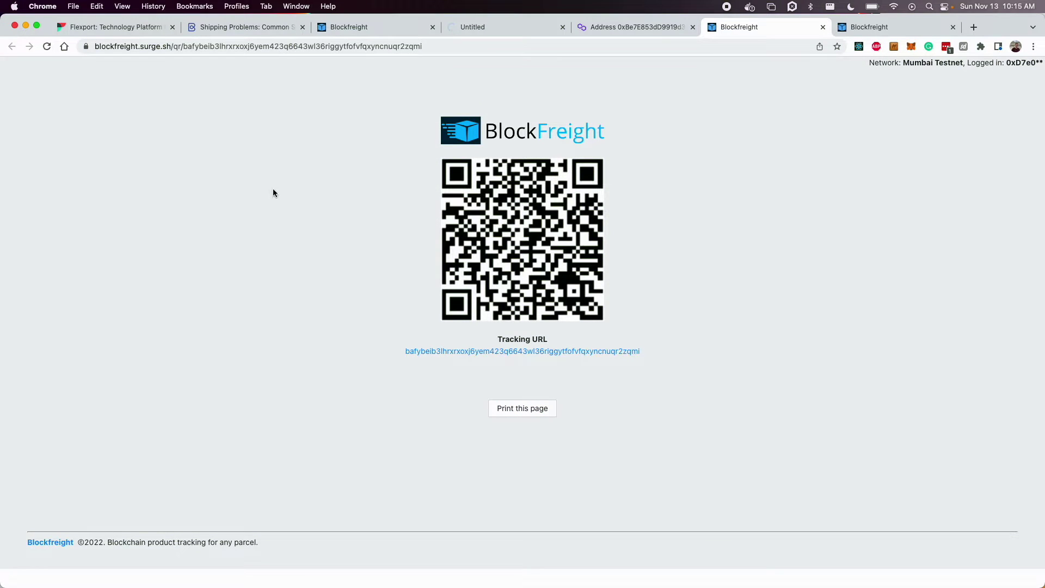
On Package 12345's tracking page, allow location and attach box_damaged.png.
left_click(871, 30)
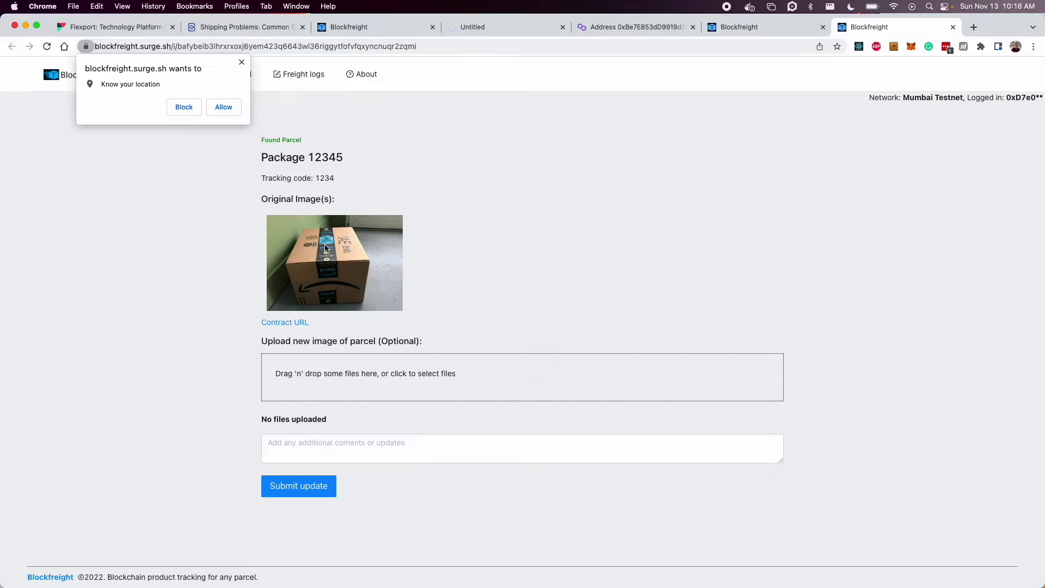
left_click(224, 107)
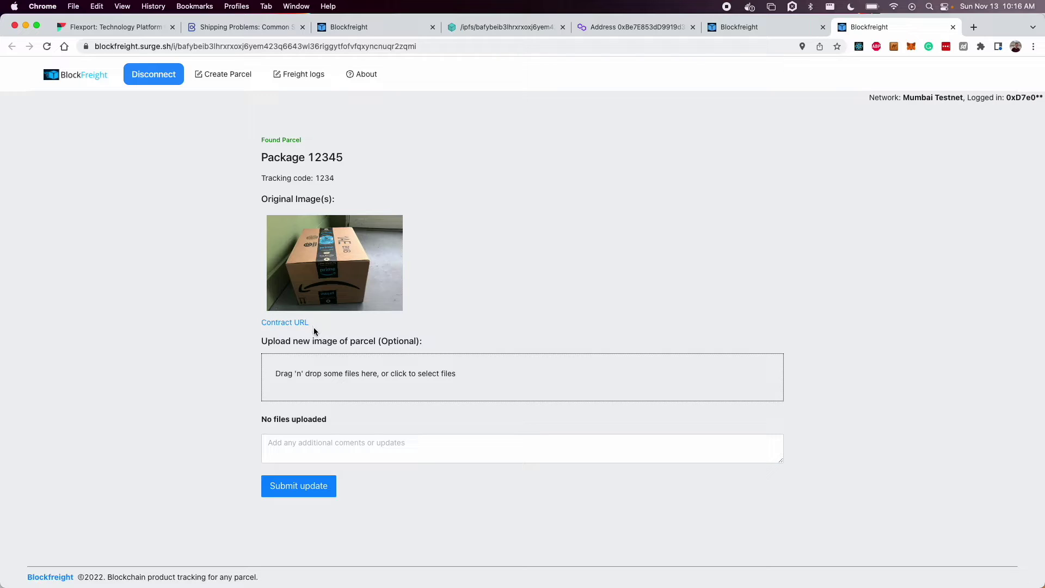
left_click(320, 375)
left_click(438, 223)
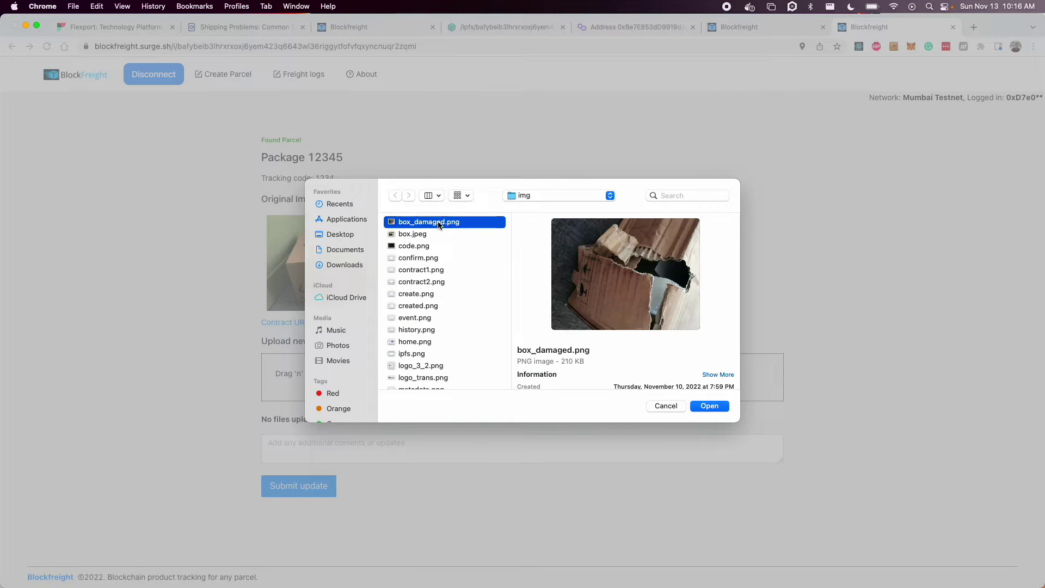
key("Return")
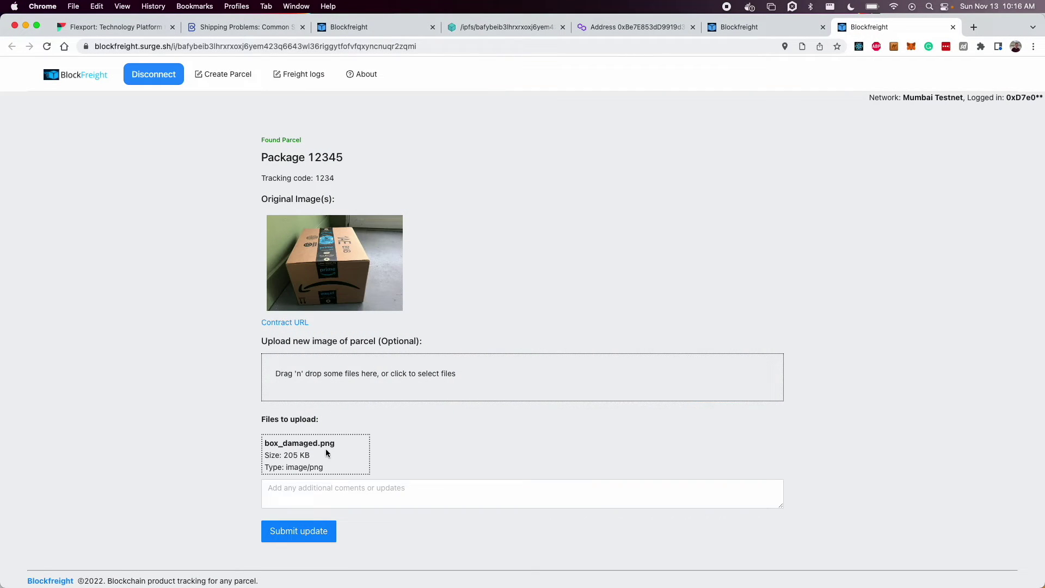
Enter the update comment 'This was damaged on receipt'.
scroll(322, 459, "down", 1)
left_click(321, 467)
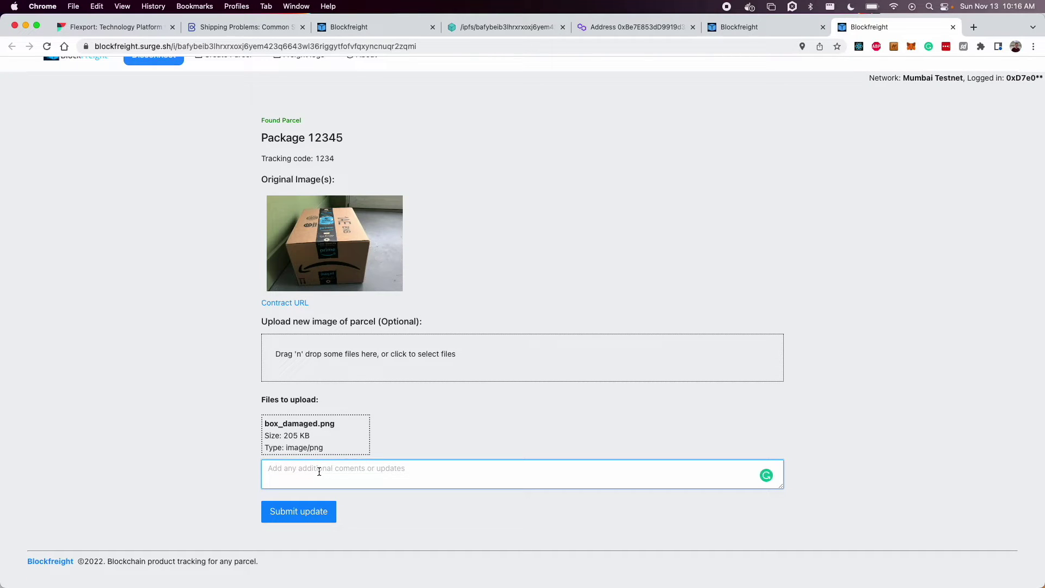
type("This was dama")
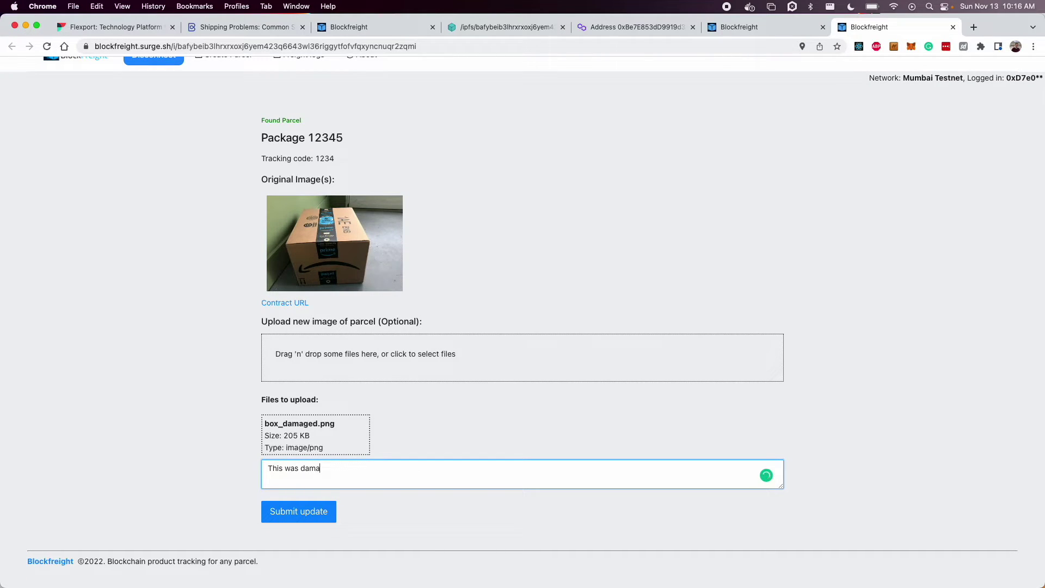
type("ged on receipt")
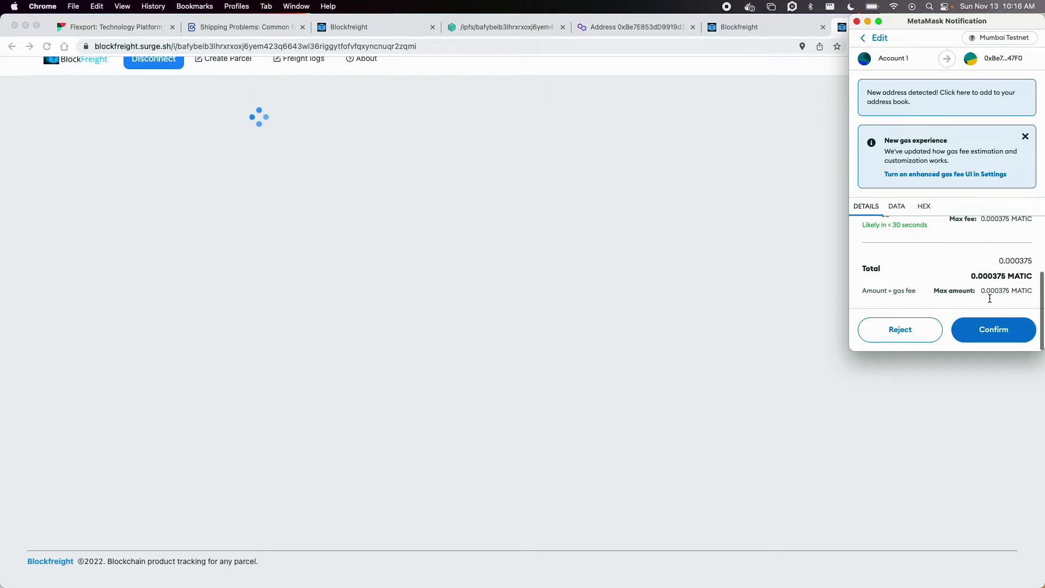
Confirm the update transaction in MetaMask until 'Event recorded!' appears with the TX hash.
left_click(993, 329)
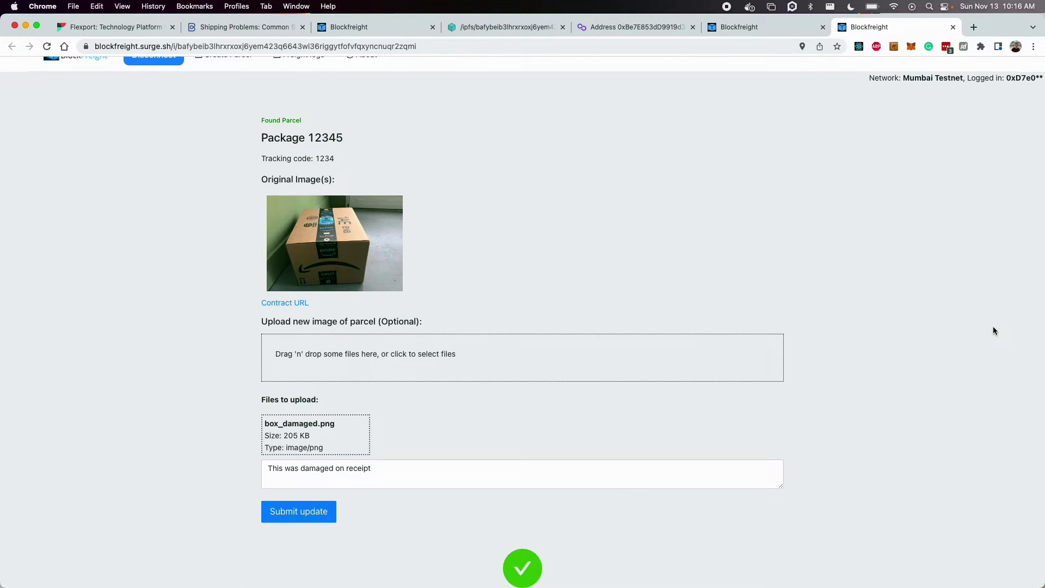
scroll(992, 330, "down", 5)
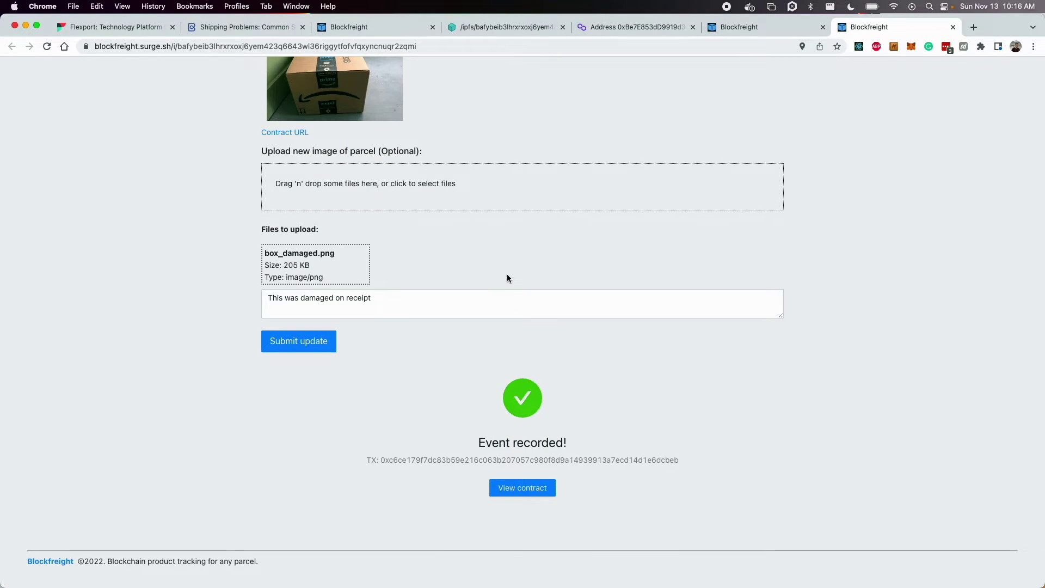
scroll(507, 278, "up", 5)
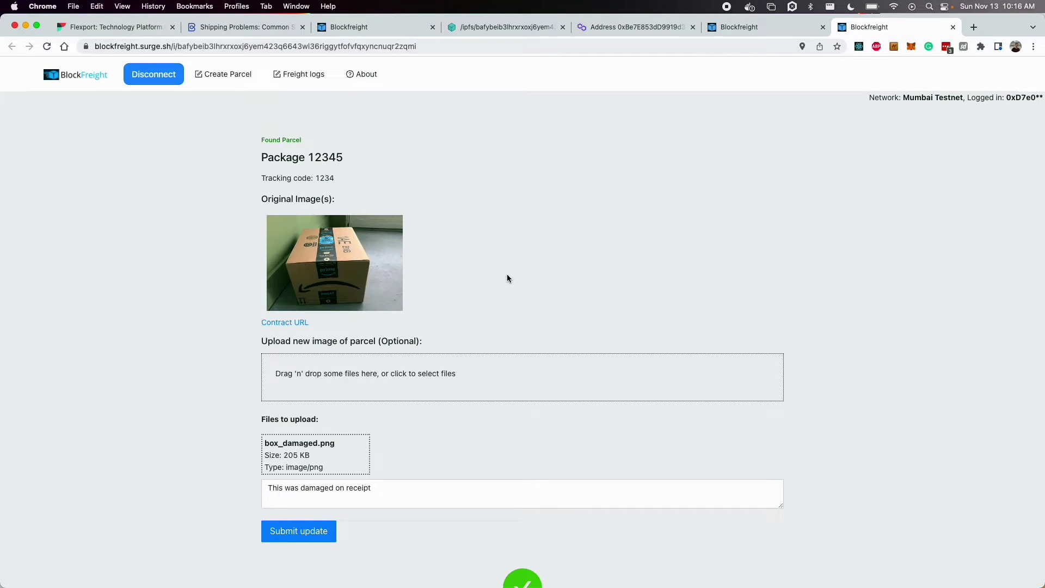
scroll(507, 278, "down", 5)
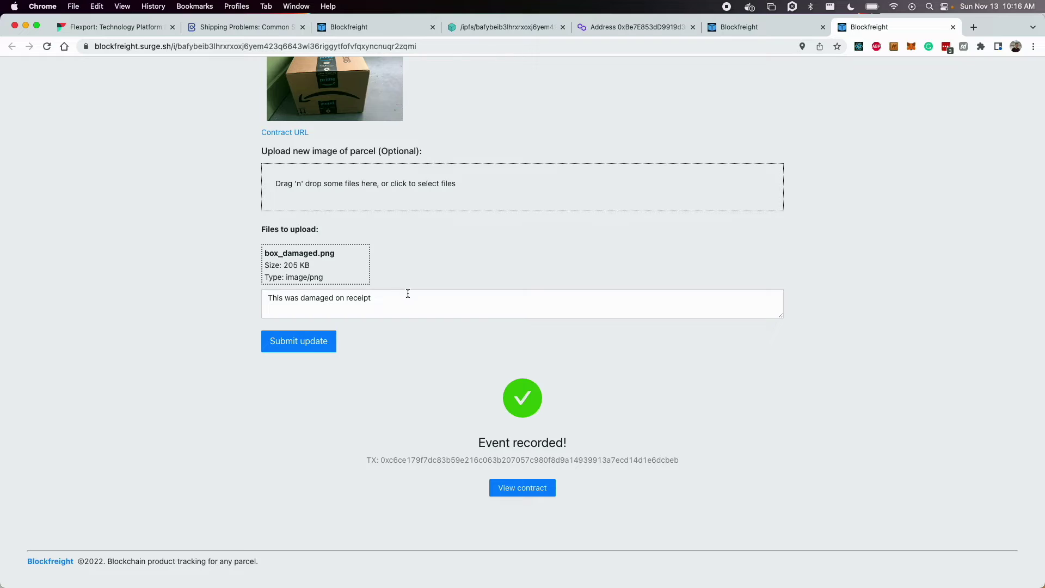
scroll(406, 292, "up", 5)
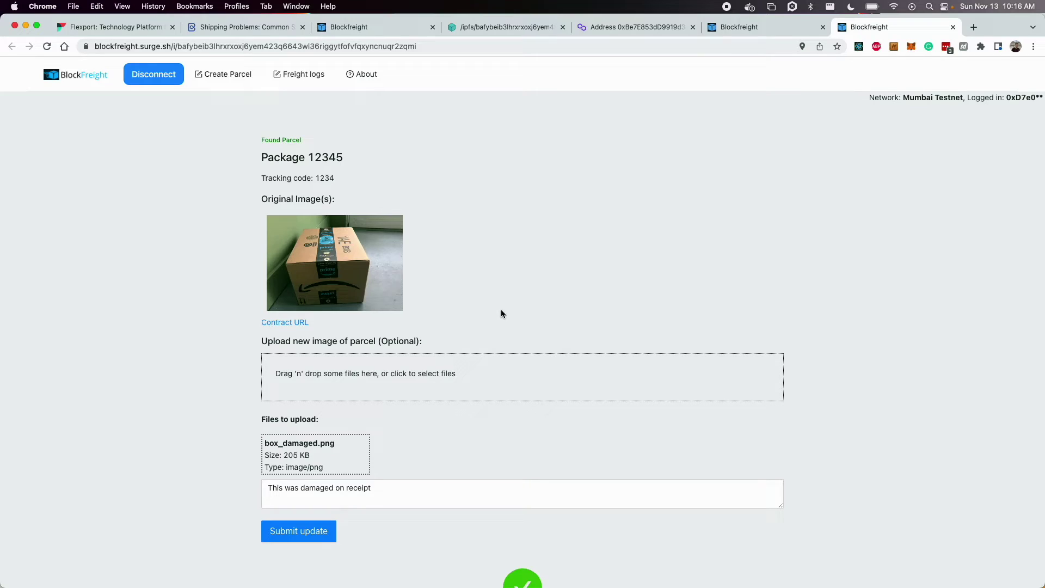
View the parcel's metadata.json and box.jpeg from IPFS, then close the box photo.
left_click(508, 27)
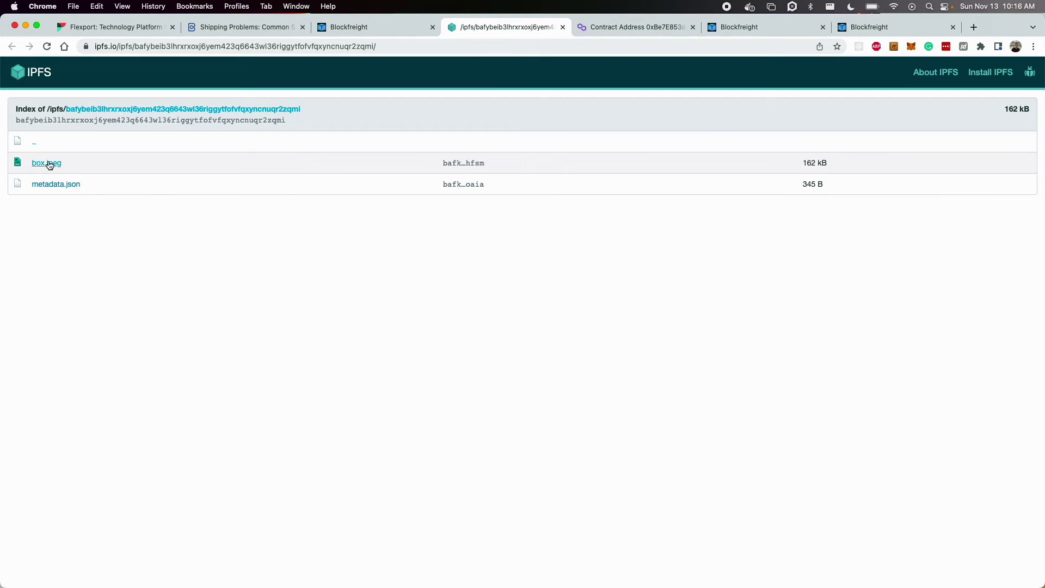
left_click(54, 183, "super")
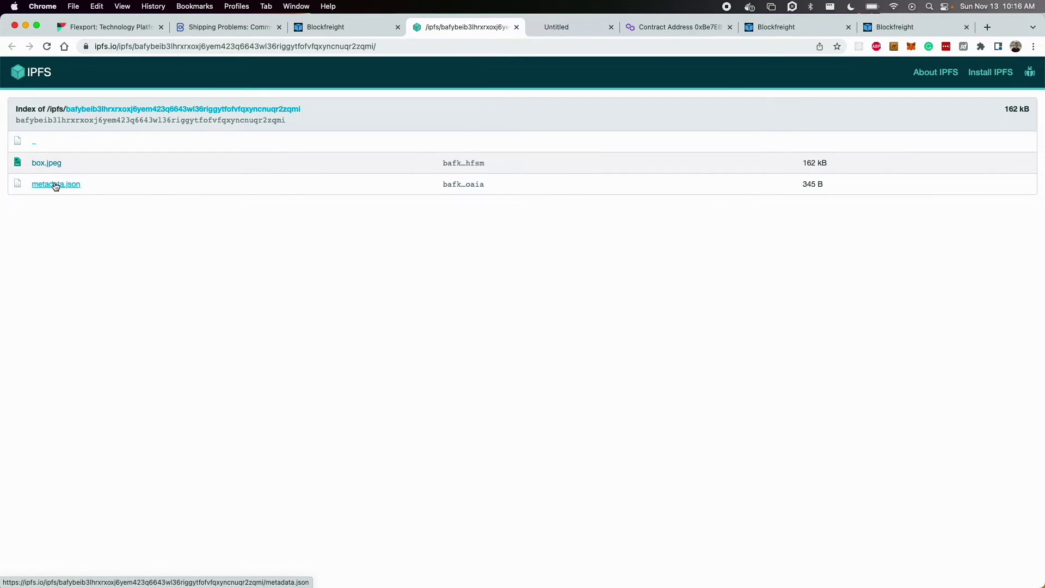
left_click(54, 165, "super")
left_click(520, 30)
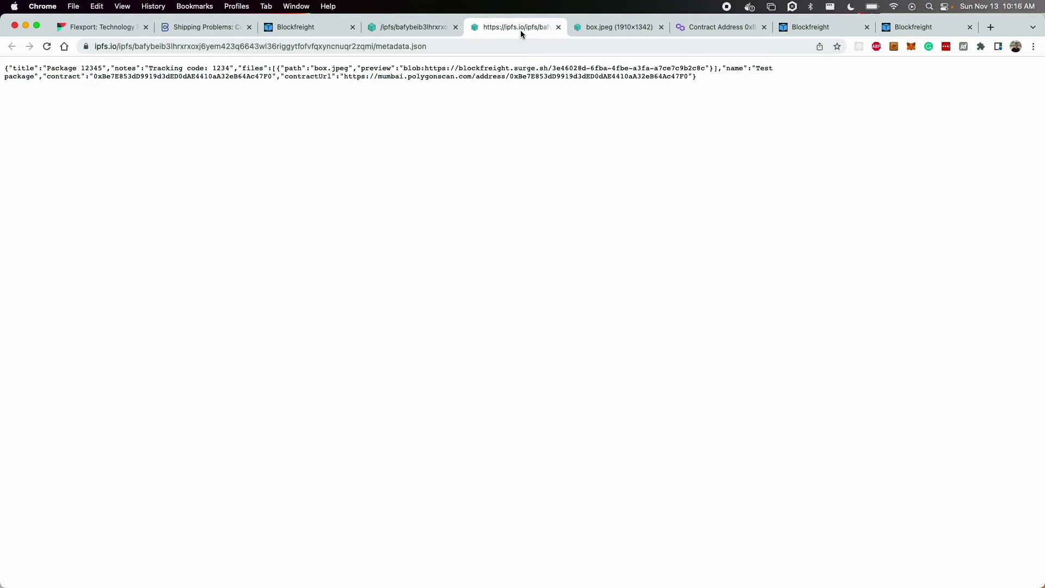
left_click(582, 28)
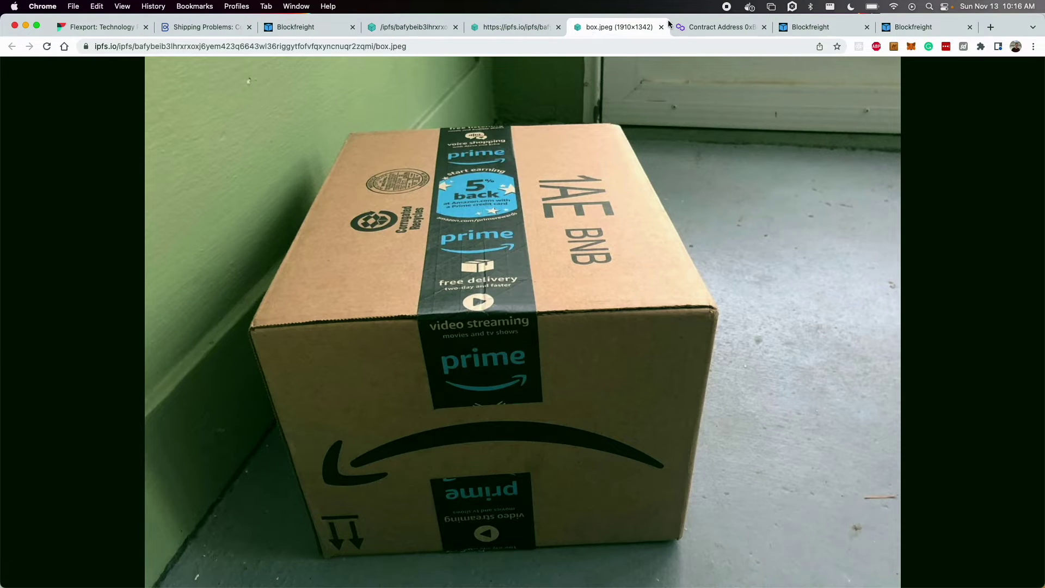
key("super+w")
Reload the parcel contract on Polygonscan to show the update and view its logged event.
left_click(698, 31)
key("super+r")
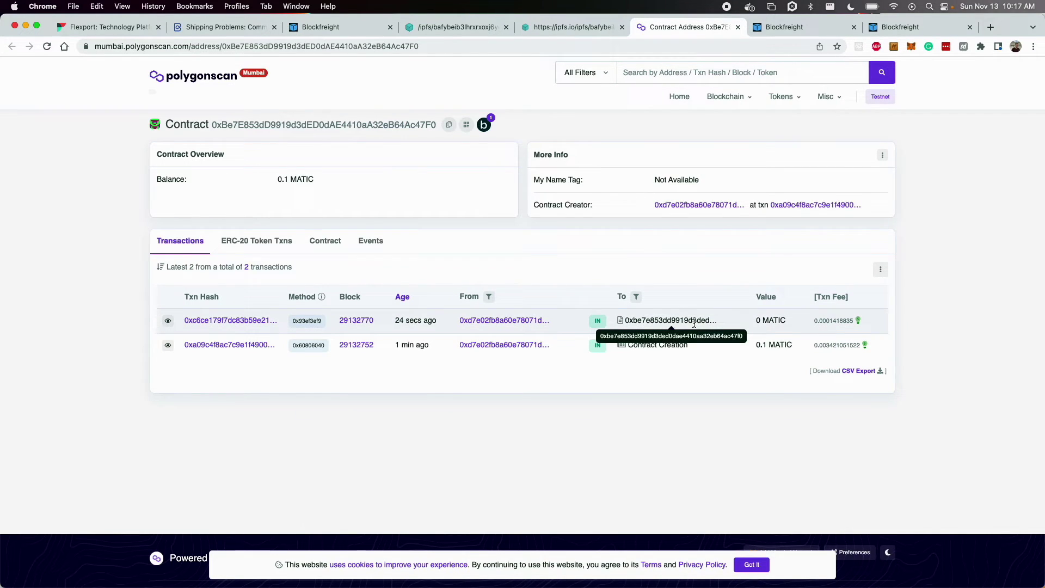
left_click(374, 241)
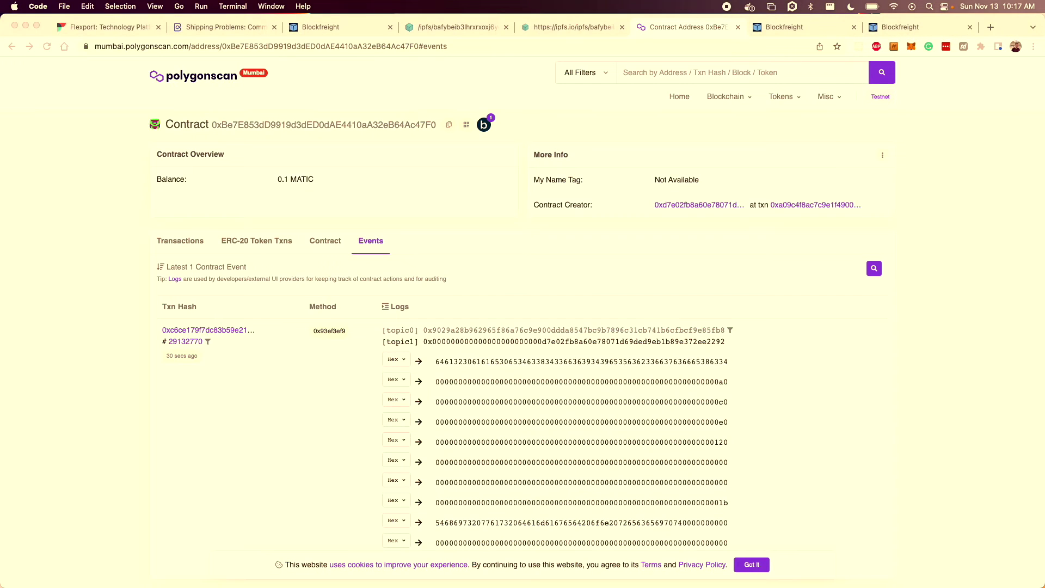
key("super+Tab")
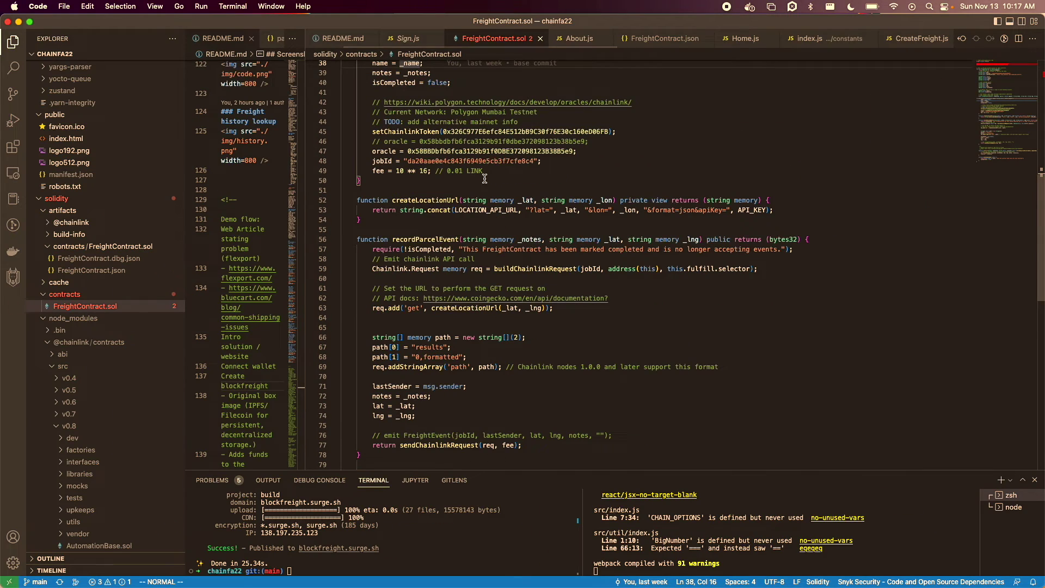
Review recordParcelEvent and fulfill in FreightContract.sol, then return to the 'Created freight request!' page for Test package.
scroll(479, 225, "up", 3)
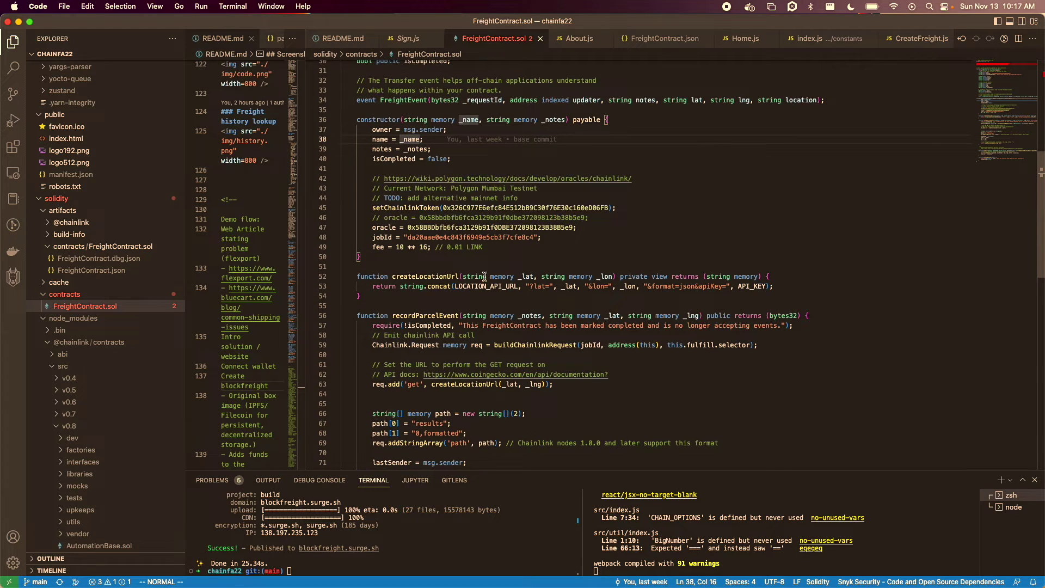
scroll(485, 276, "down", 5)
scroll(462, 288, "down", 3)
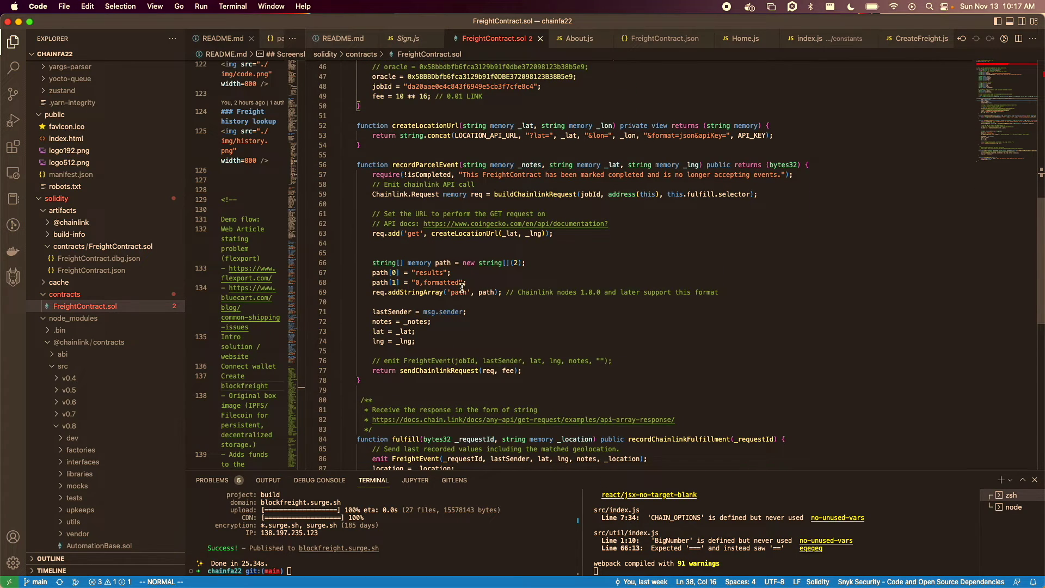
scroll(486, 268, "down", 3)
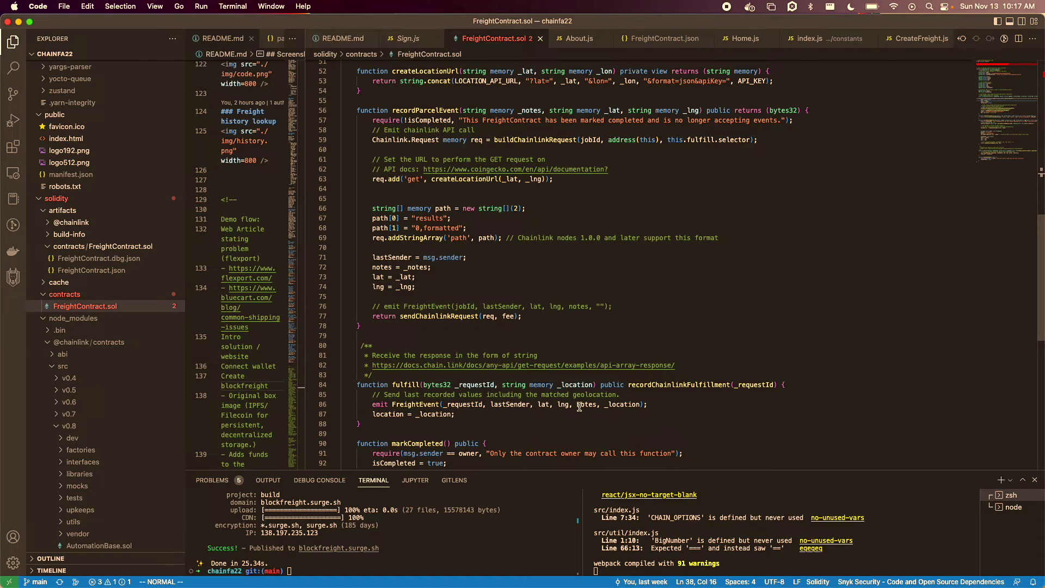
scroll(579, 406, "down", 3)
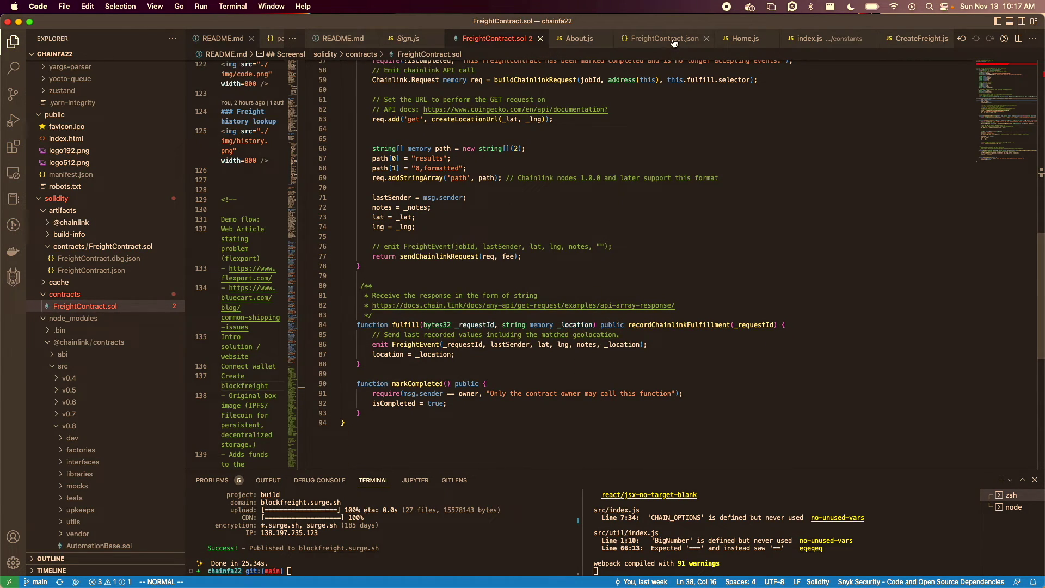
key("ctrl+Right")
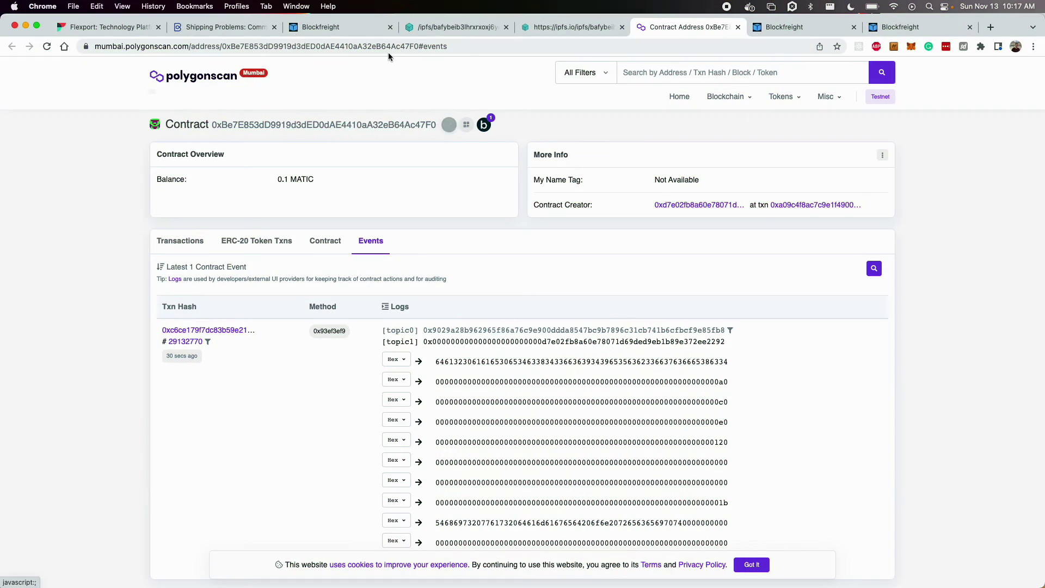
left_click(351, 31)
Look up the parcel contract's transaction history in Freight logs using the pasted contract address.
scroll(381, 163, "up", 3)
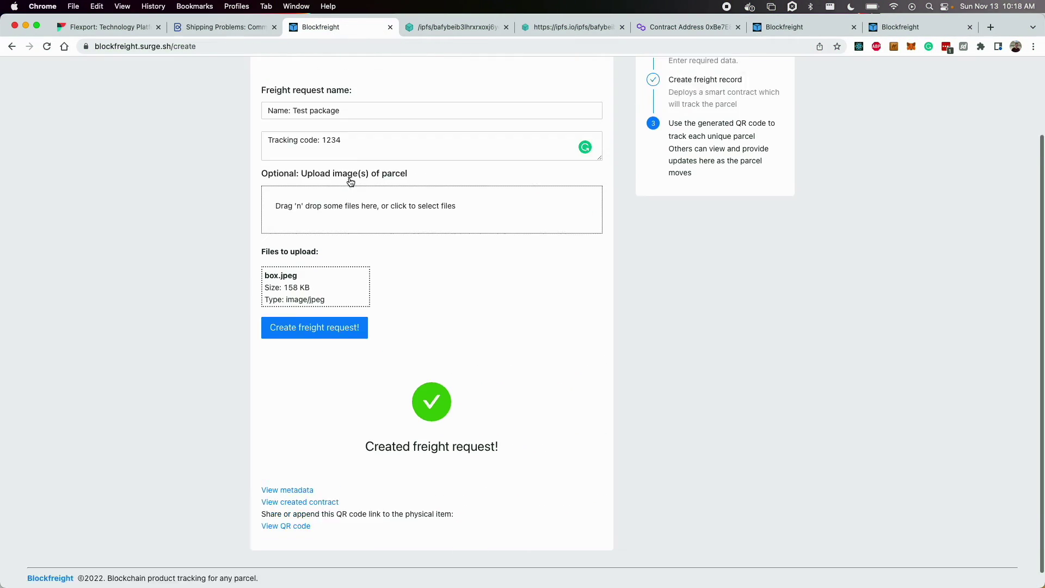
left_click(299, 74)
double_click(379, 220)
type("0xBe7E853dD9919d3dED0dAE4410aA32eB64Ac47F0")
left_click(379, 248)
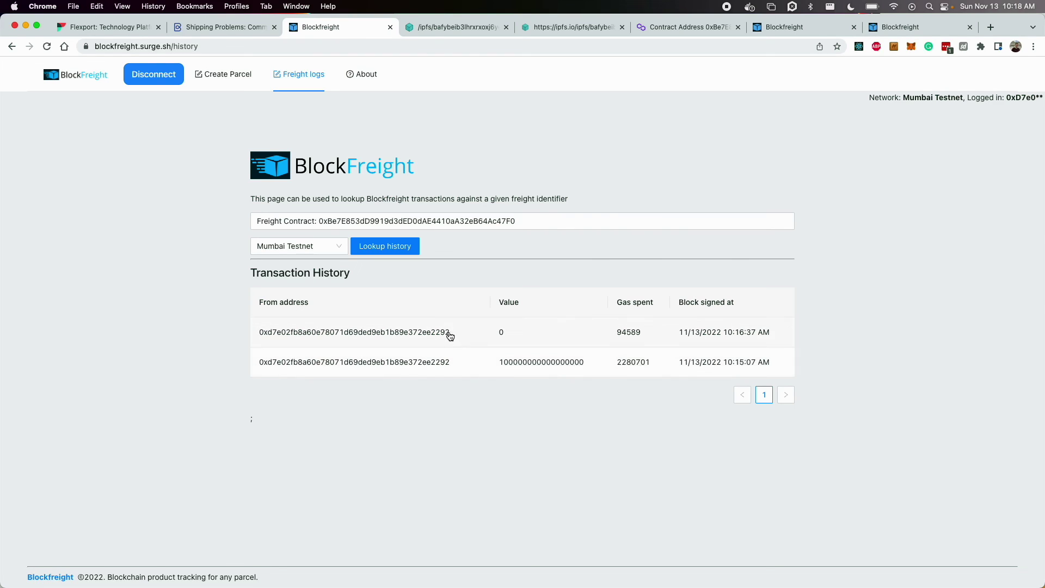
Open Blockfreight's GitHub repository and scroll through the README screenshots.
left_click(916, 30)
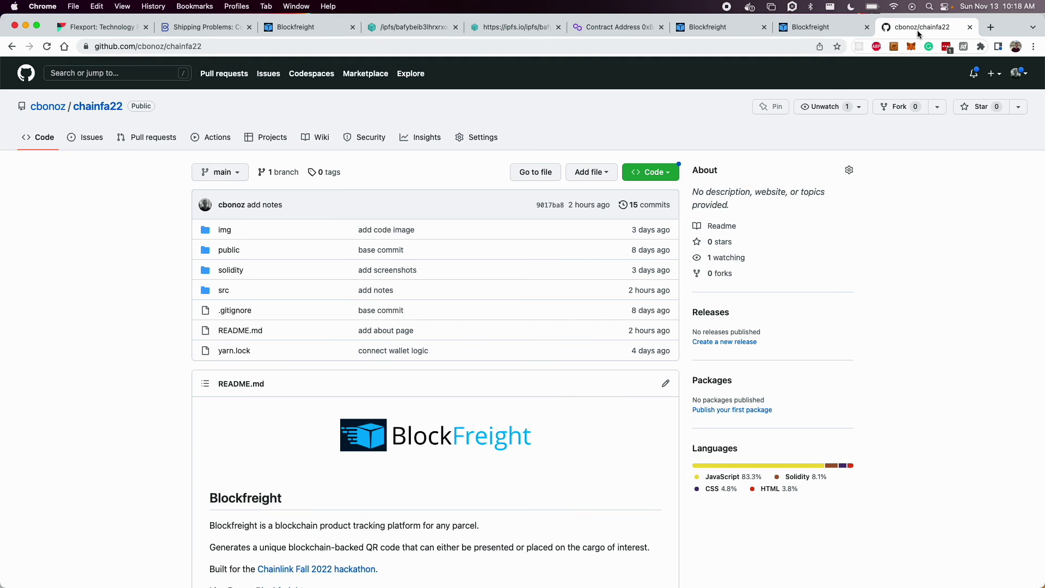
scroll(362, 307, "down", 5)
scroll(362, 308, "down", 20)
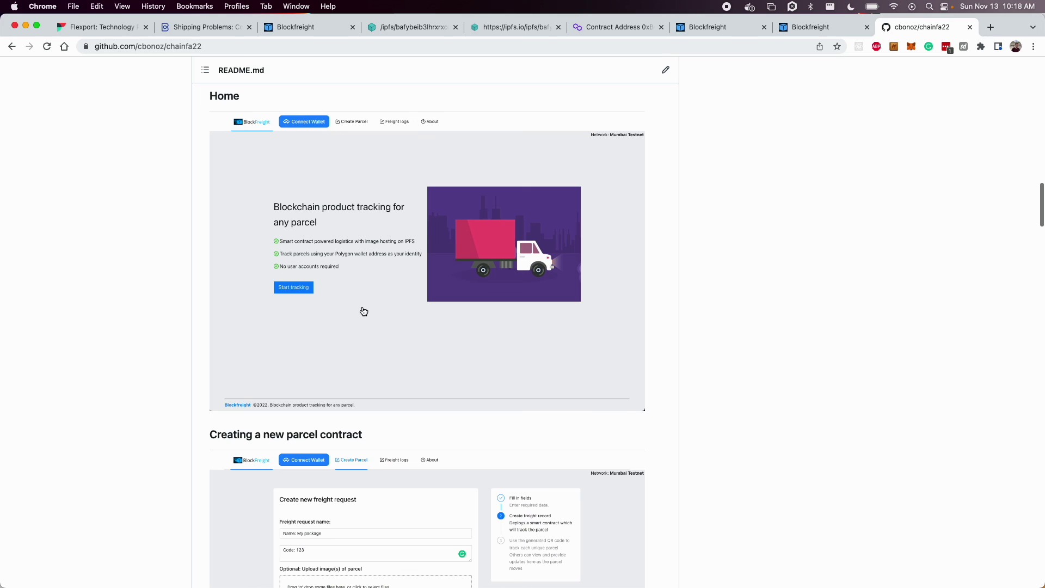
scroll(363, 311, "down", 3)
scroll(363, 311, "down", 2)
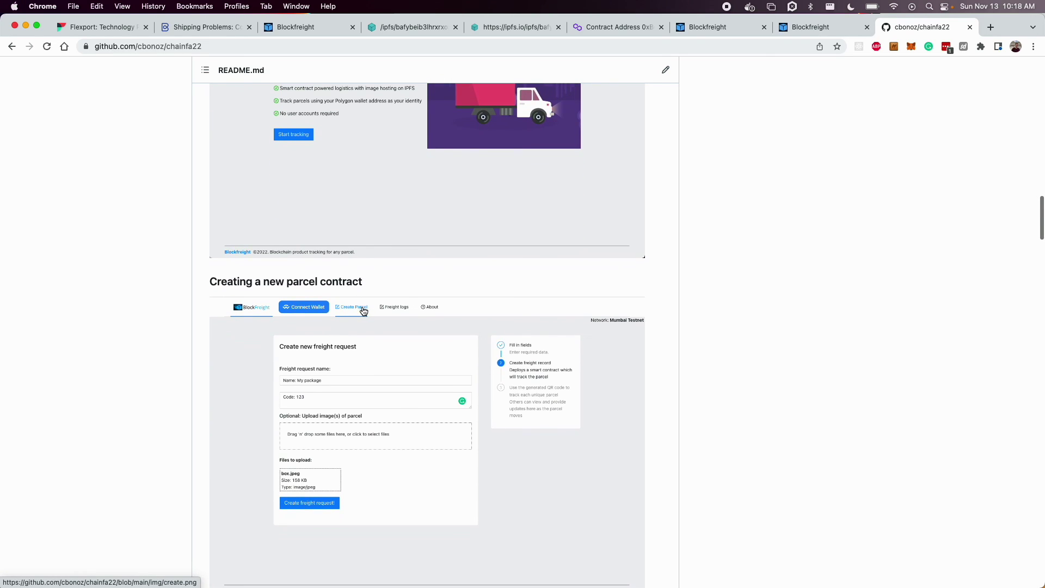